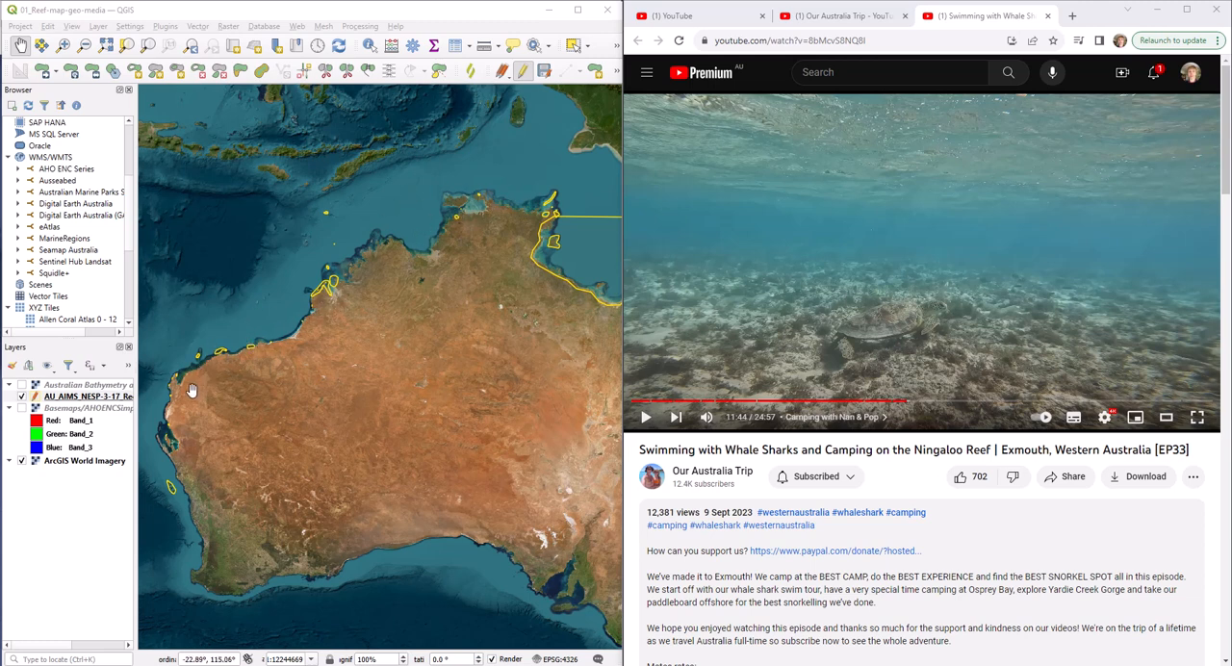
Identify the smallest reef region between the two outlined ones on the west coast of the Exmouth peninsula
{"action": "left_click_drag", "start_coordinate": [191, 389], "coordinate": [330, 364]}
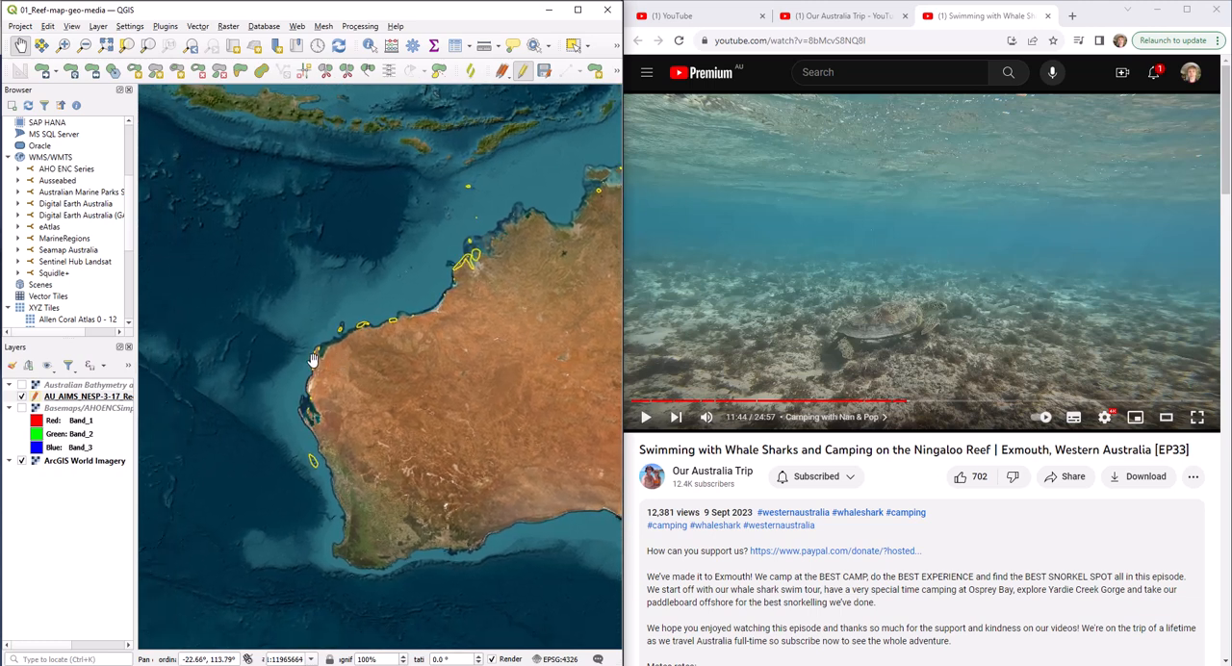
{"action": "scroll", "coordinate": [314, 356], "scroll_direction": "up", "scroll_amount": 2}
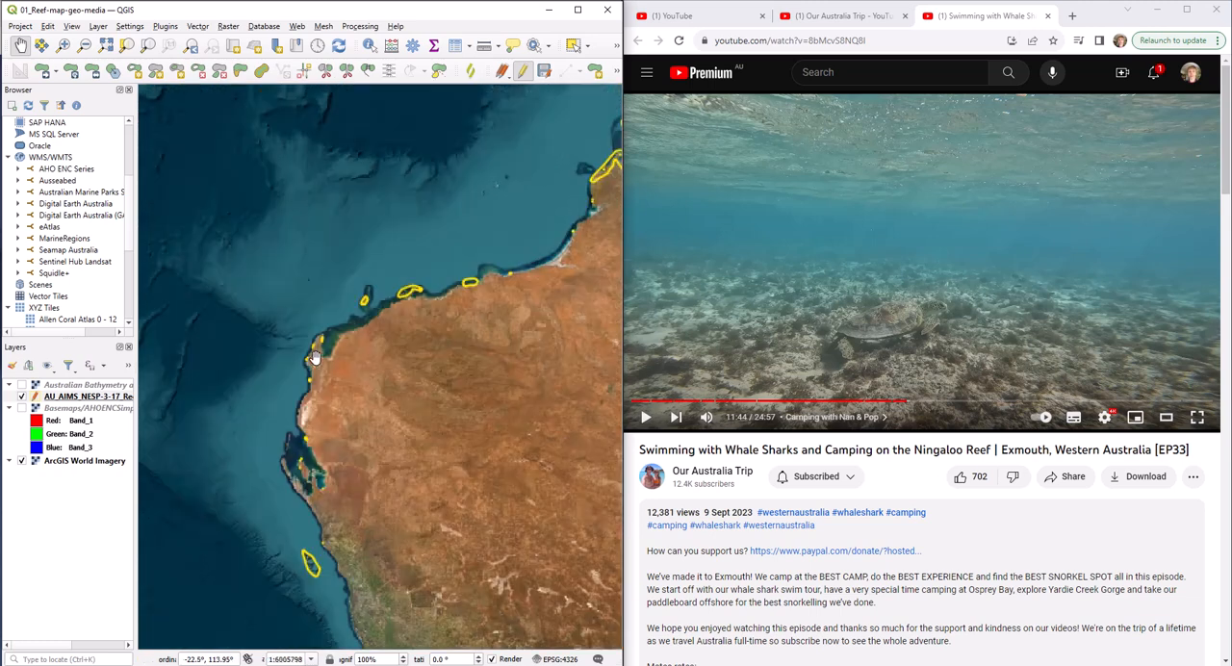
{"action": "scroll", "coordinate": [312, 352], "scroll_direction": "up", "scroll_amount": 1}
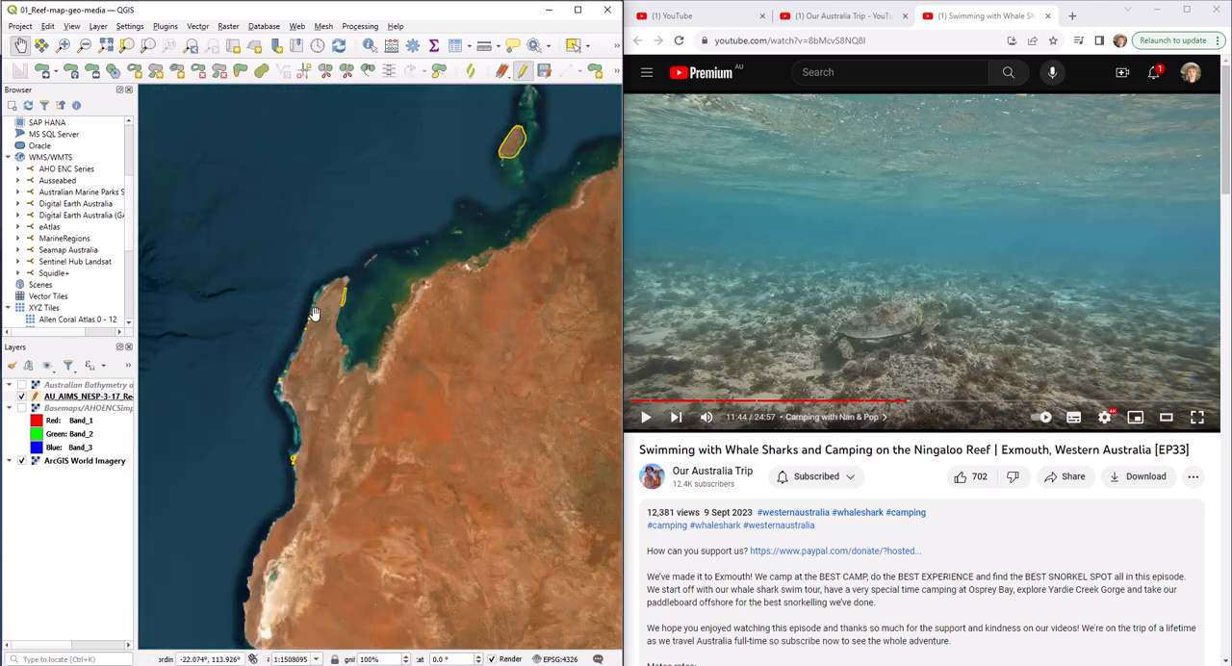
{"action": "scroll", "coordinate": [320, 304], "scroll_direction": "up", "scroll_amount": 1}
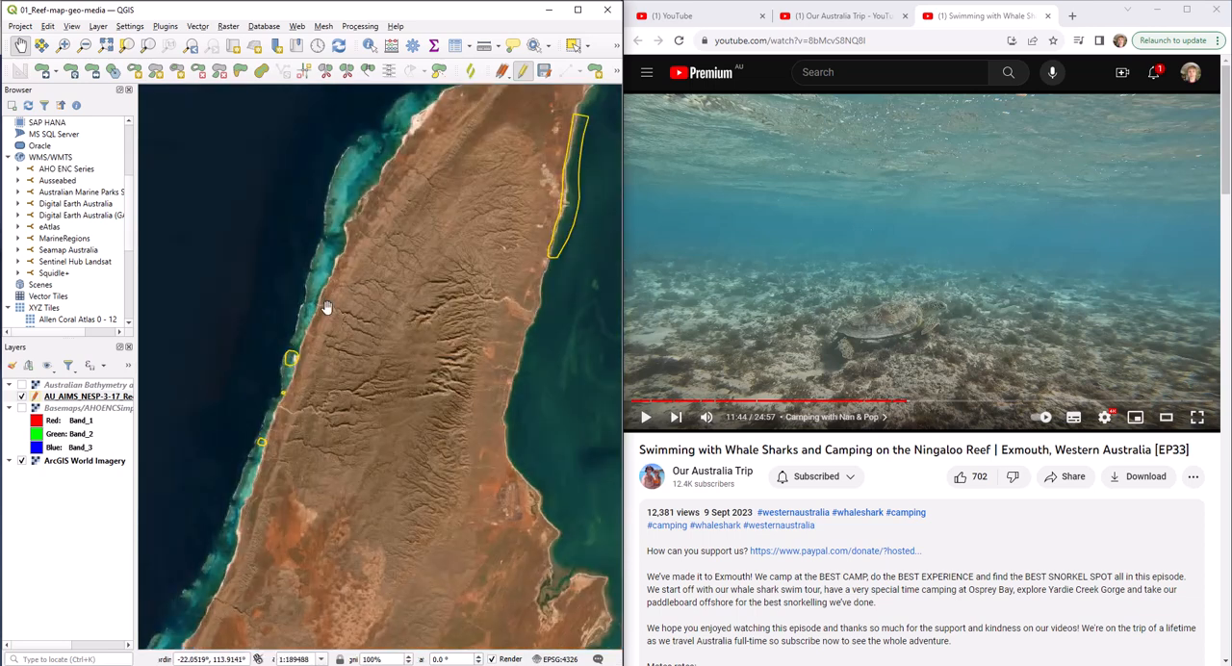
{"action": "left_click", "coordinate": [369, 46]}
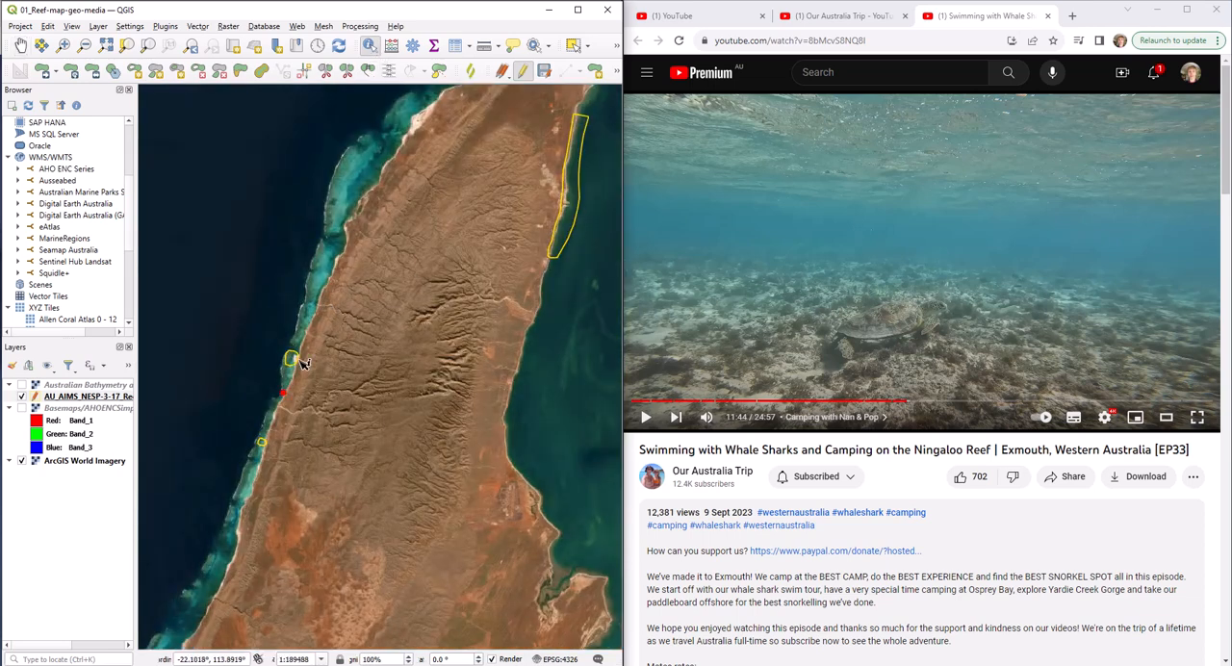
{"action": "left_click", "coordinate": [285, 393]}
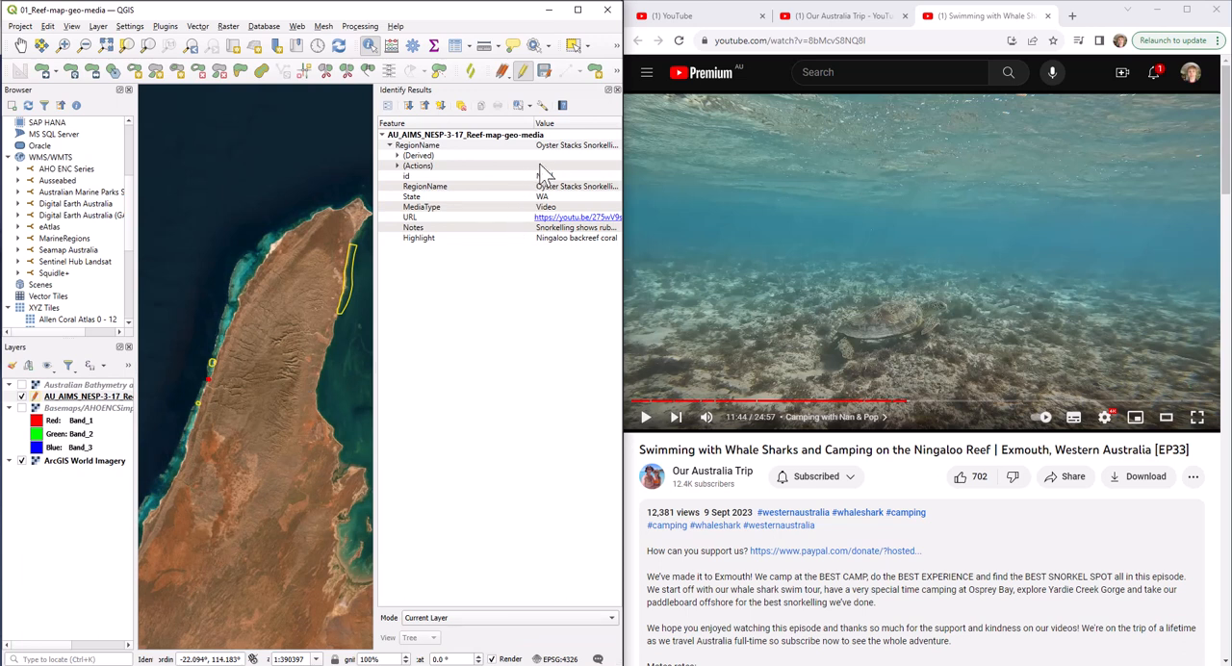
Open the identified region's video link, skip ahead to the underwater snorkelling footage and pause at 25:30
{"action": "left_click", "coordinate": [566, 219]}
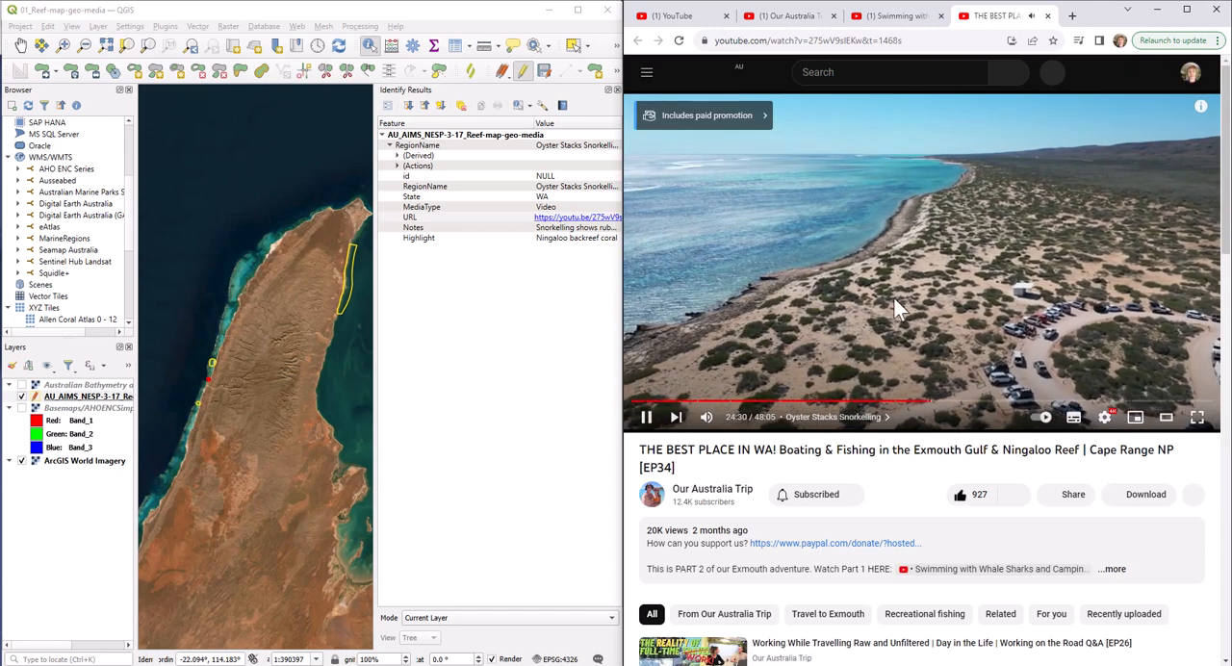
{"action": "left_click_drag", "start_coordinate": [934, 409], "coordinate": [941, 410]}
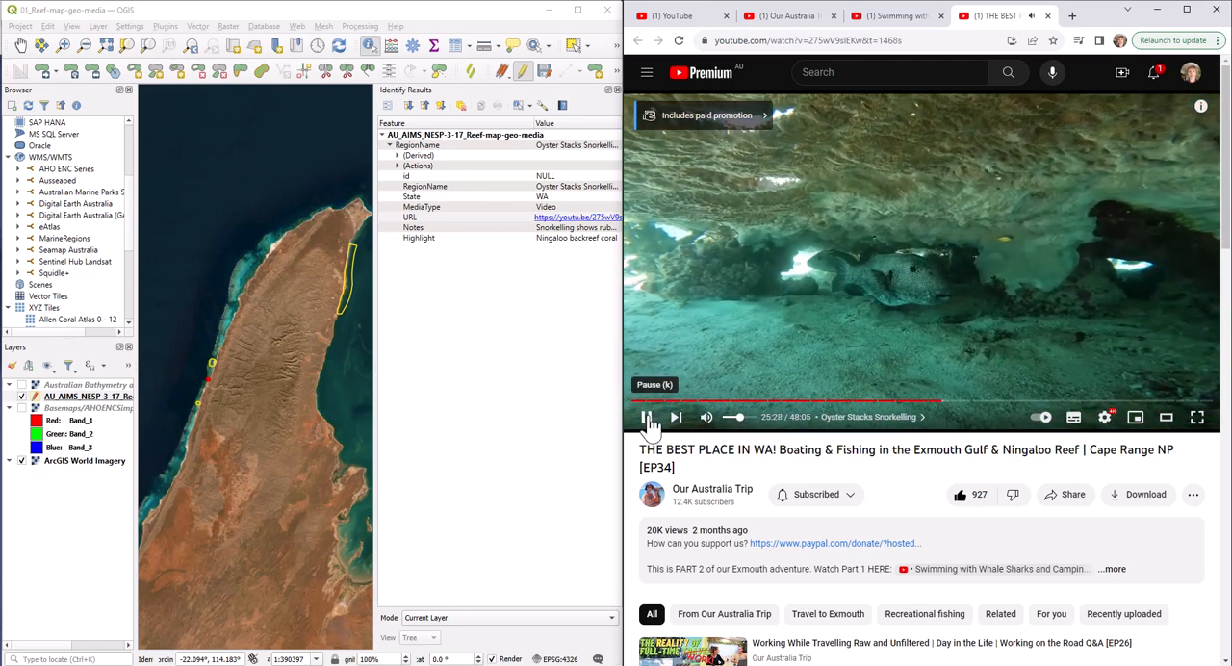
{"action": "left_click", "coordinate": [648, 418]}
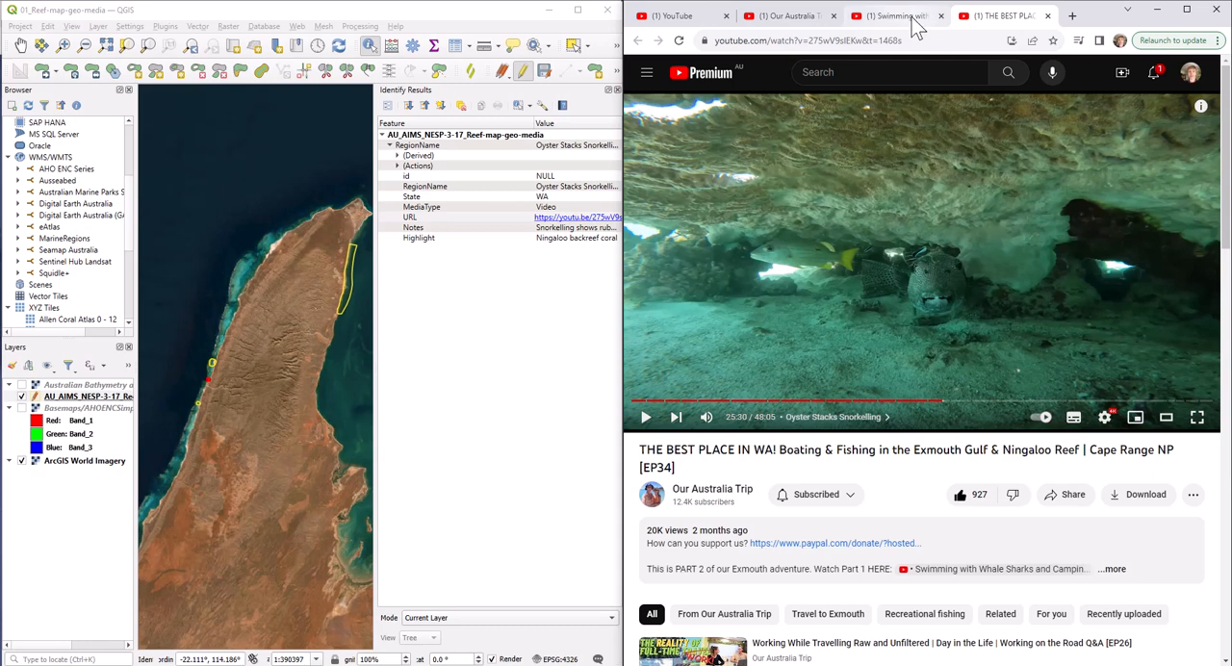
Show Google Maps beside the "Swimming with Whale Sharks" video, play the turtle footage, and return the paused video to 11:08
{"action": "left_click", "coordinate": [915, 27]}
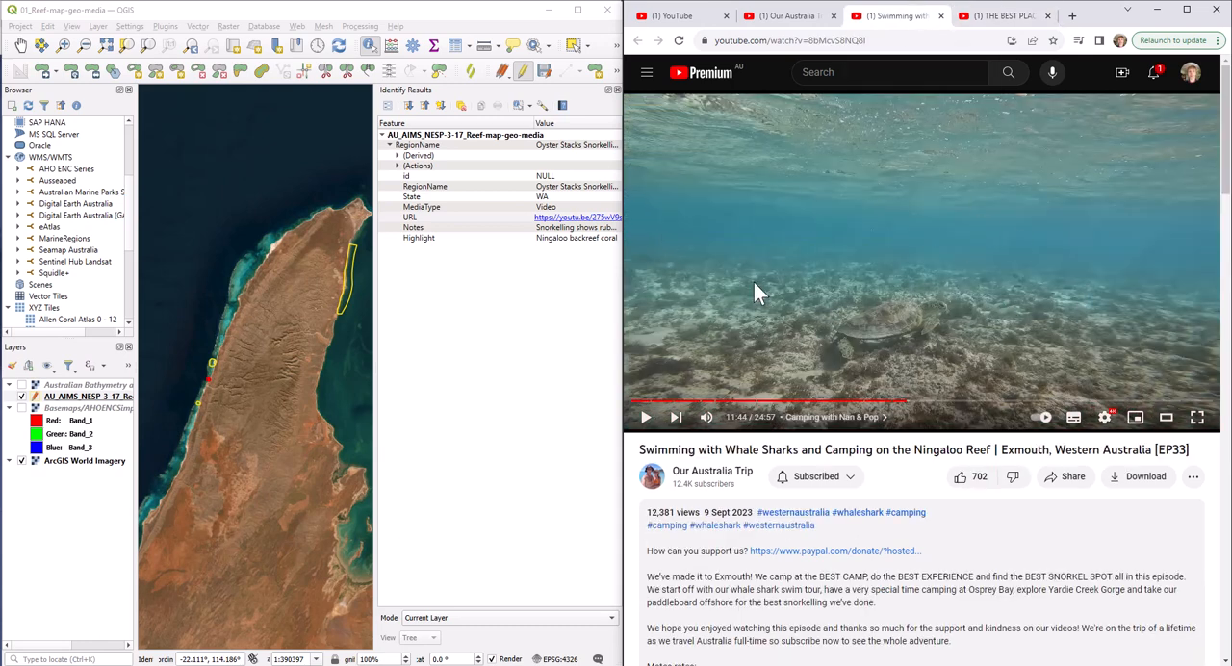
{"action": "left_click", "coordinate": [549, 9]}
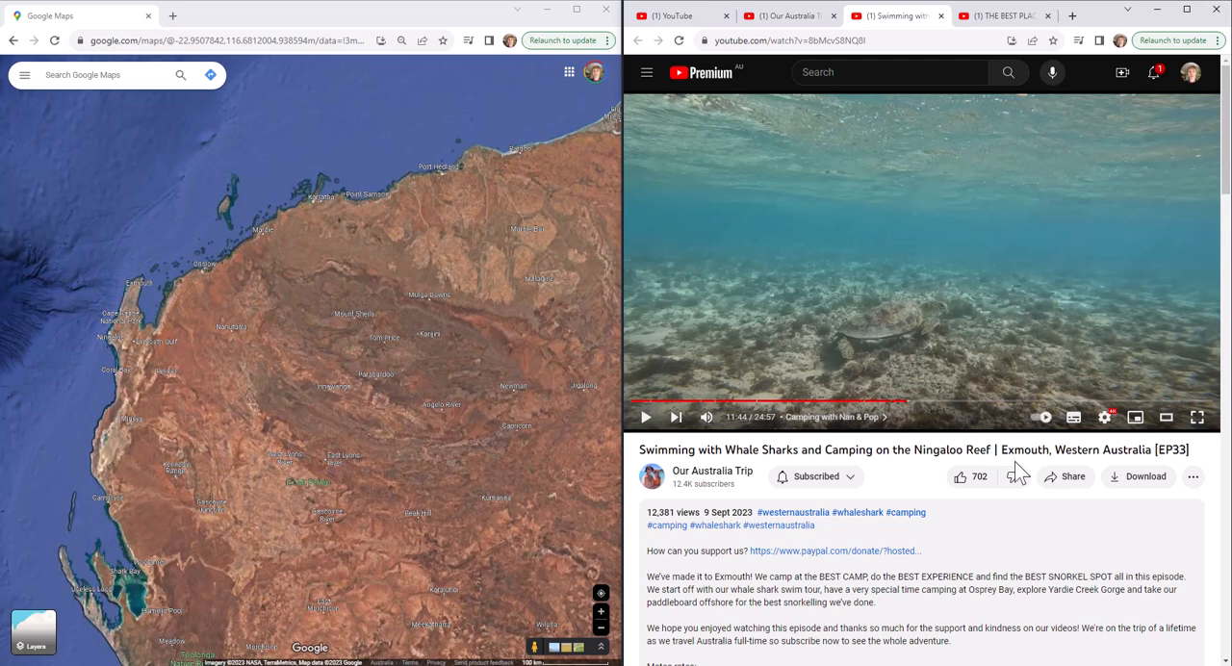
{"action": "mouse_move", "coordinate": [905, 401]}
{"action": "left_mouse_down"}
{"action": "mouse_move", "coordinate": [911, 412]}
{"action": "mouse_move", "coordinate": [895, 412]}
{"action": "left_mouse_up"}
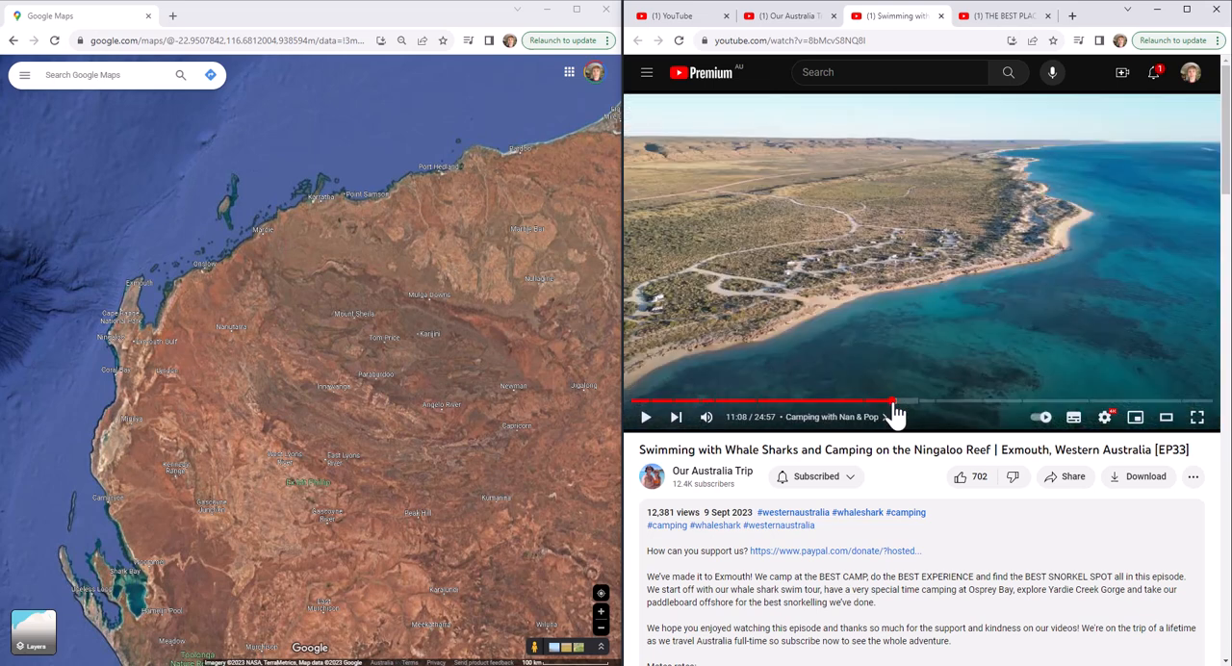
{"action": "left_click", "coordinate": [646, 418]}
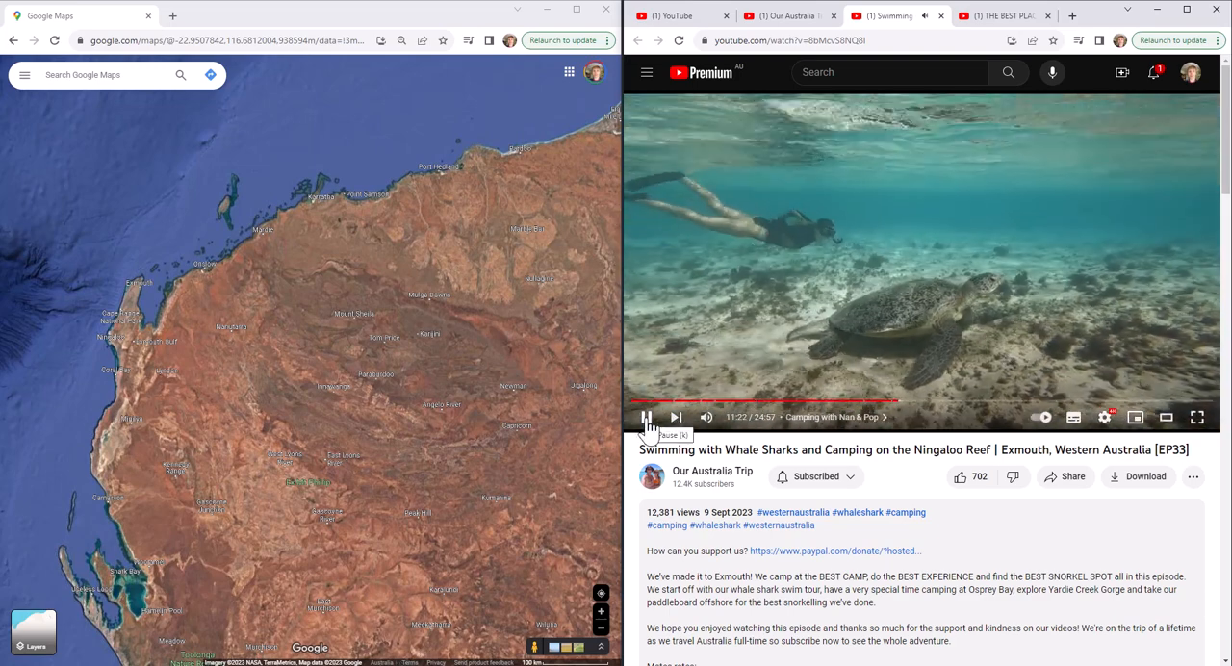
{"action": "left_click", "coordinate": [647, 420]}
{"action": "mouse_move", "coordinate": [891, 409]}
{"action": "left_mouse_down"}
{"action": "mouse_move", "coordinate": [925, 413]}
{"action": "mouse_move", "coordinate": [894, 415]}
{"action": "left_mouse_up"}
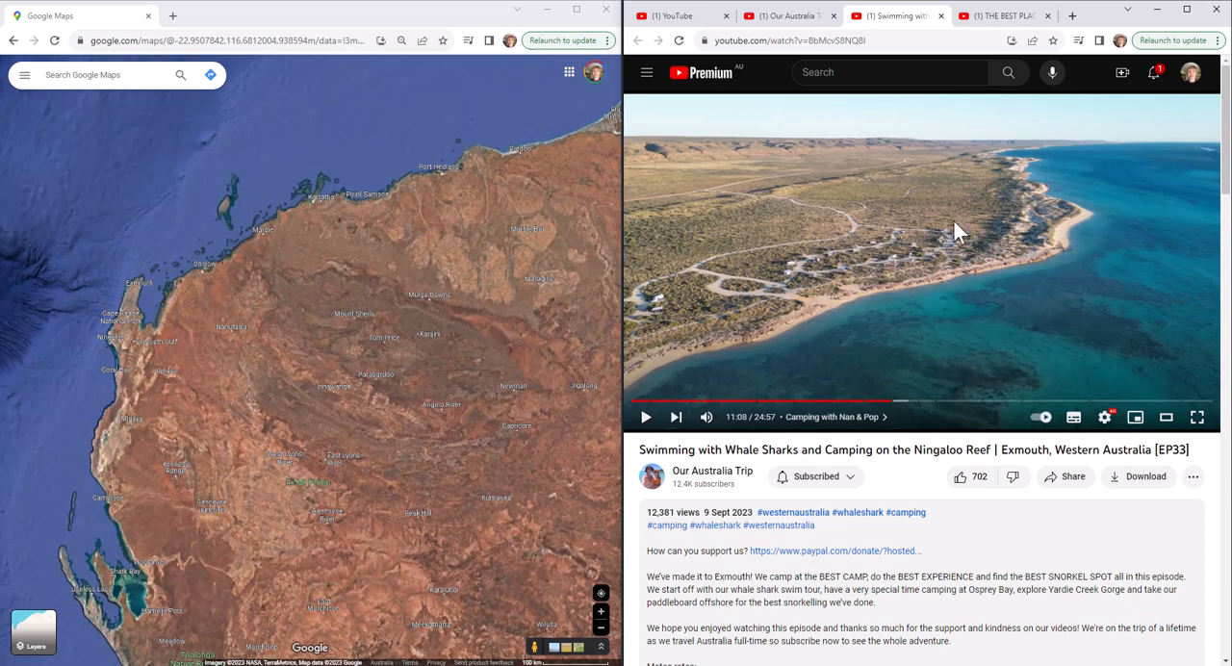
Find Exmouth WA in Google Maps, then close the place details to leave the map clear
{"action": "left_click", "coordinate": [151, 80]}
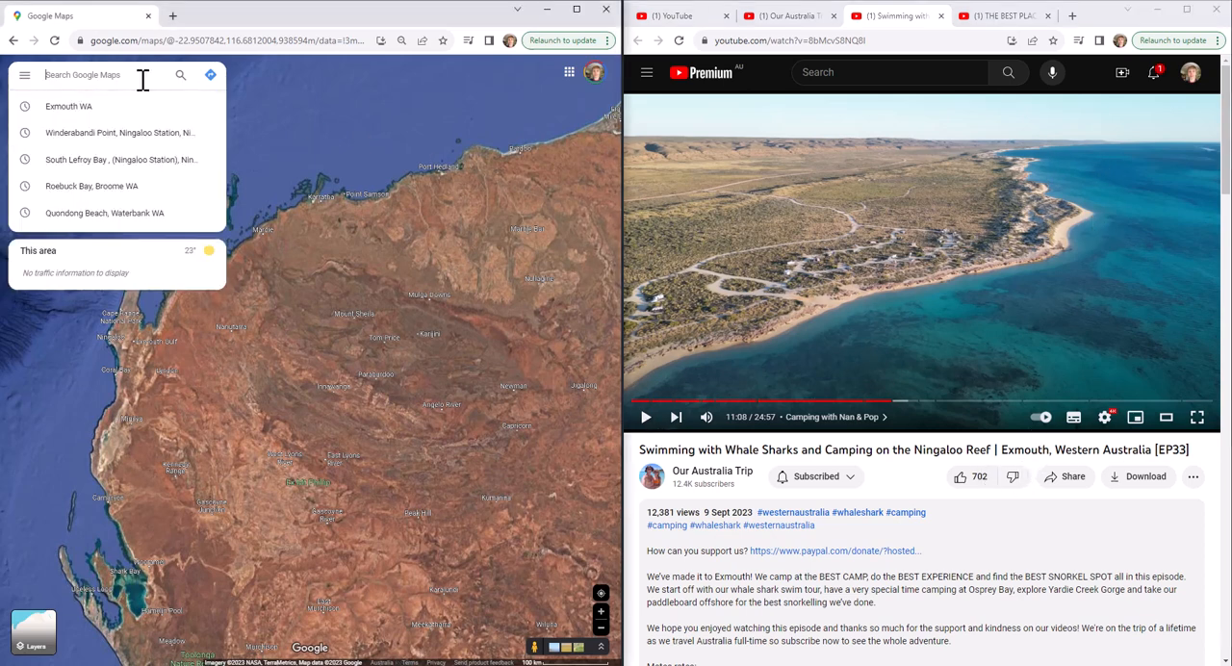
{"action": "type", "text": "Ex"}
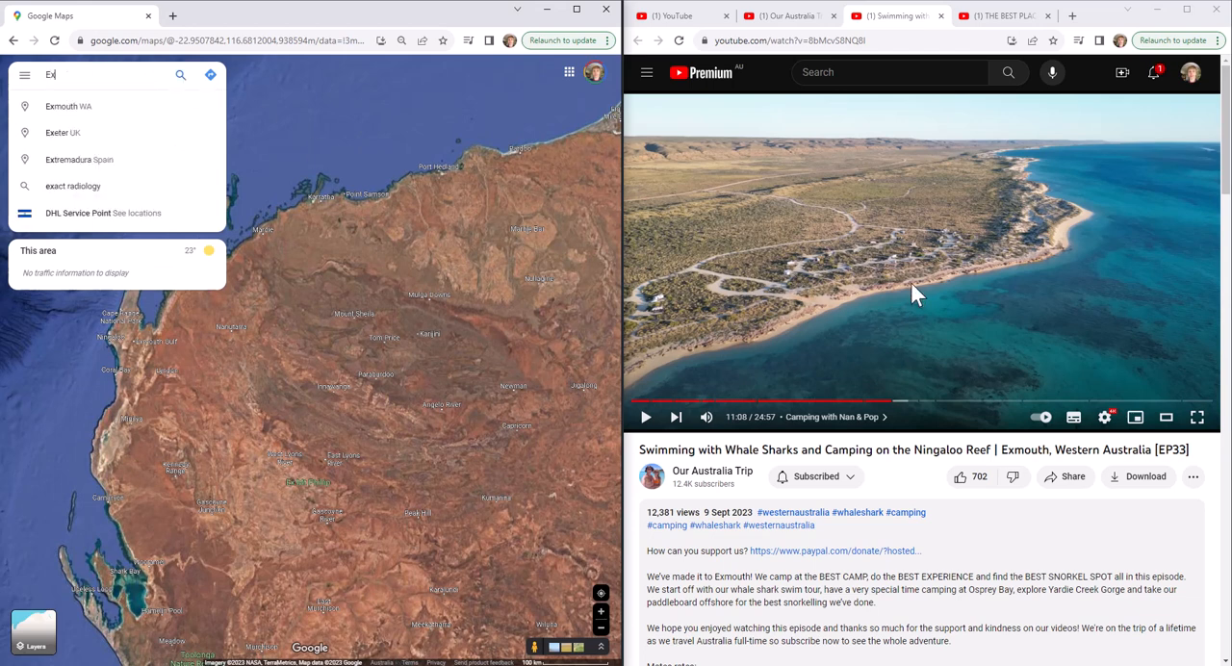
{"action": "type", "text": "mouth"}
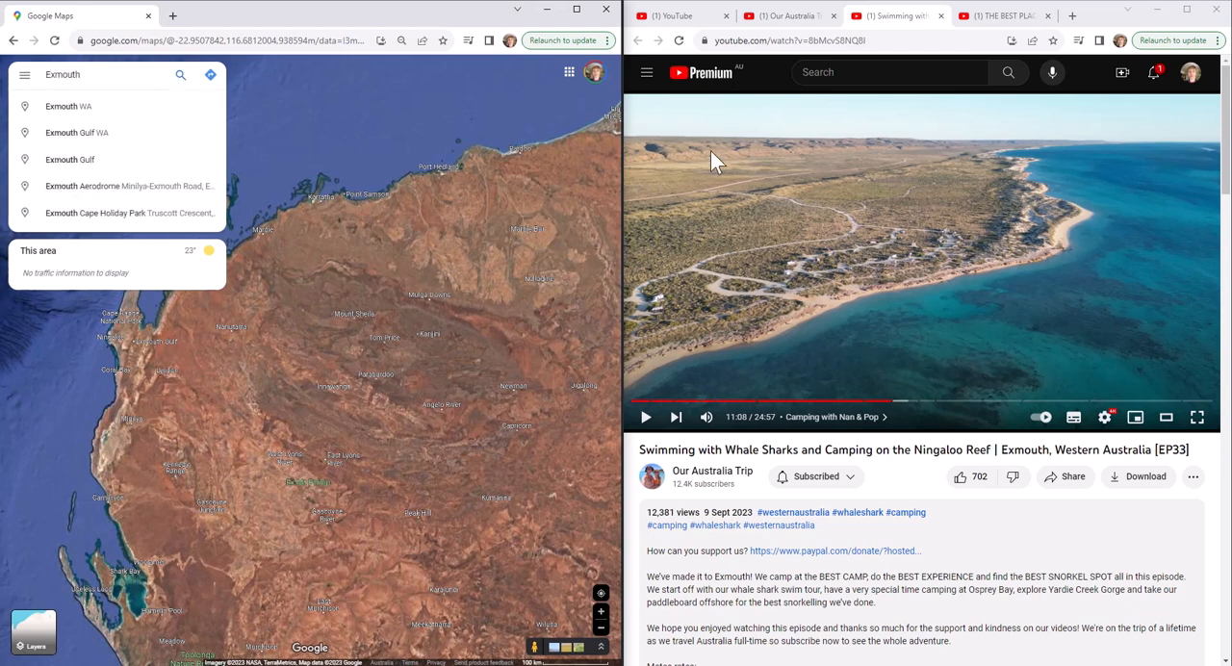
{"action": "left_click", "coordinate": [86, 114]}
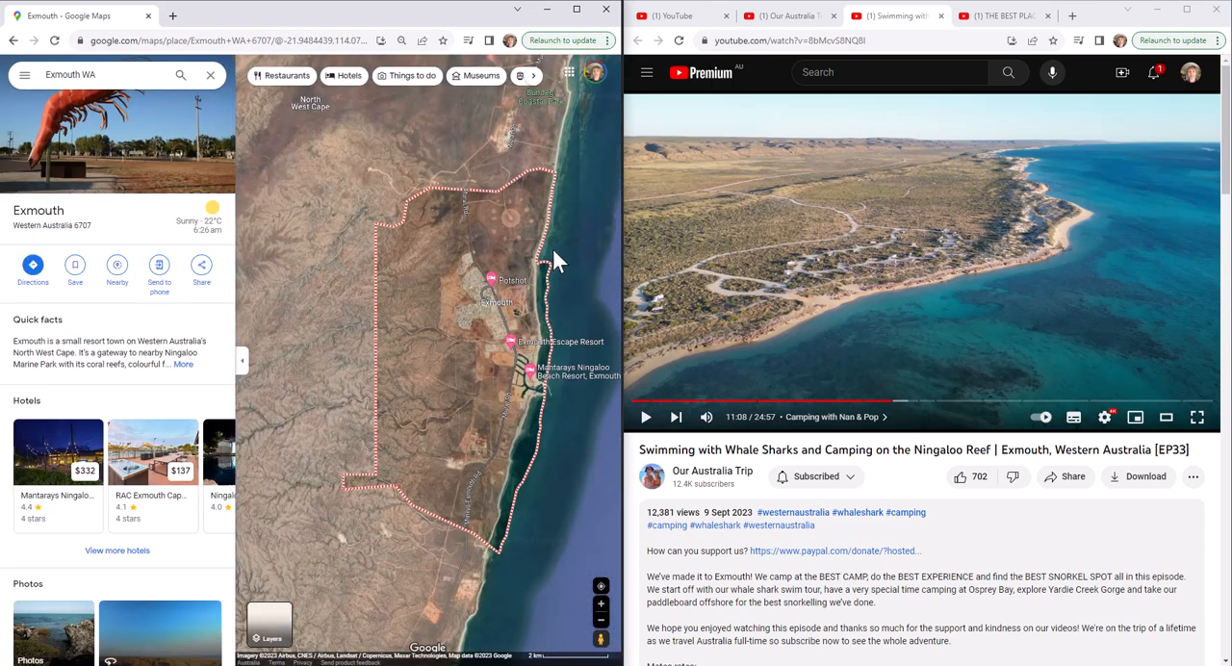
{"action": "scroll", "coordinate": [556, 238], "scroll_direction": "up", "scroll_amount": 5}
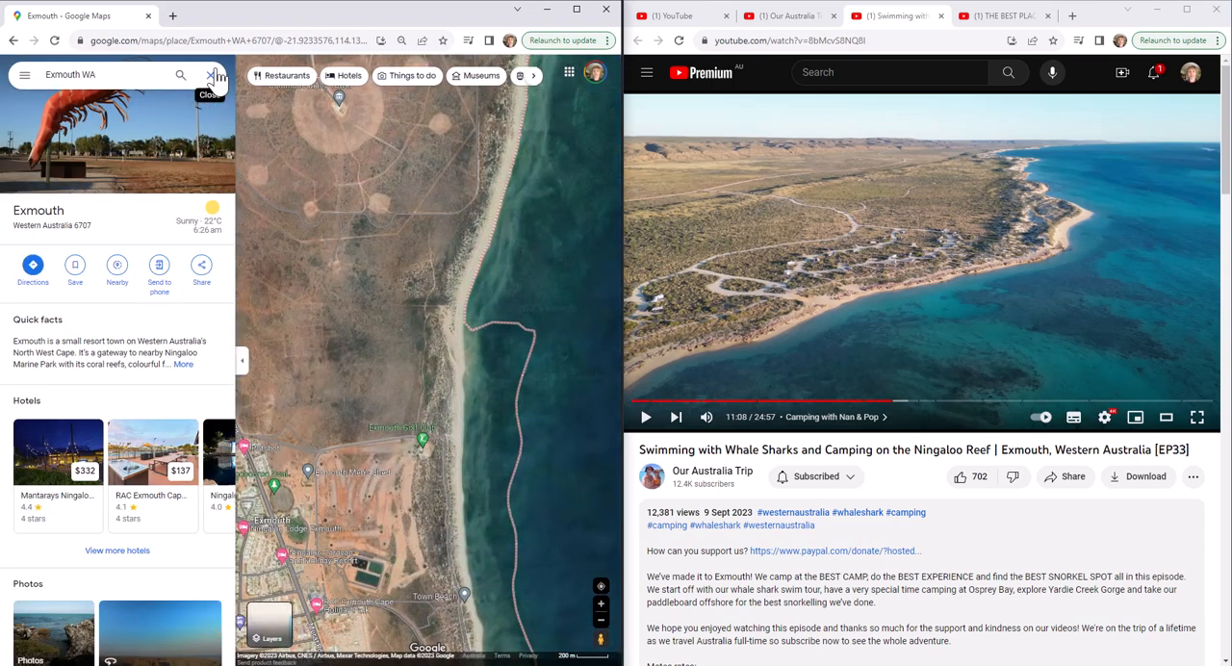
{"action": "left_click", "coordinate": [217, 77]}
Examine the coastline south of Exmouth, past the marina, for a shoreline matching the aerial video frame
{"action": "left_click_drag", "start_coordinate": [559, 237], "coordinate": [498, 179]}
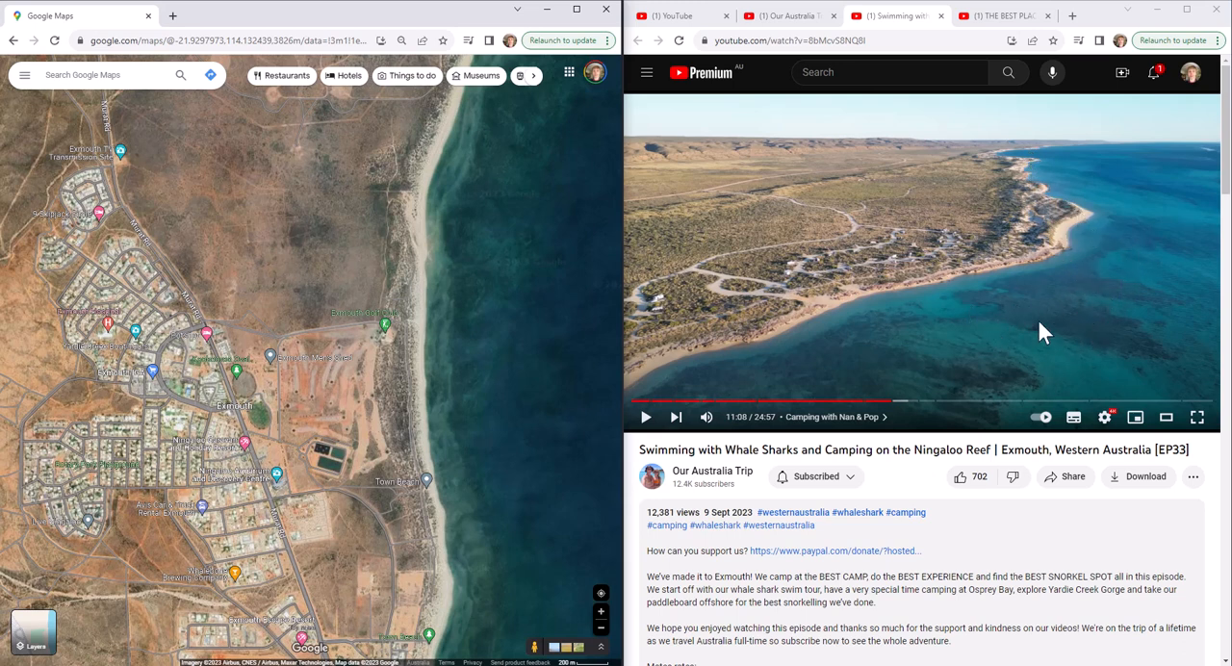
{"action": "left_click_drag", "start_coordinate": [467, 540], "coordinate": [466, 154]}
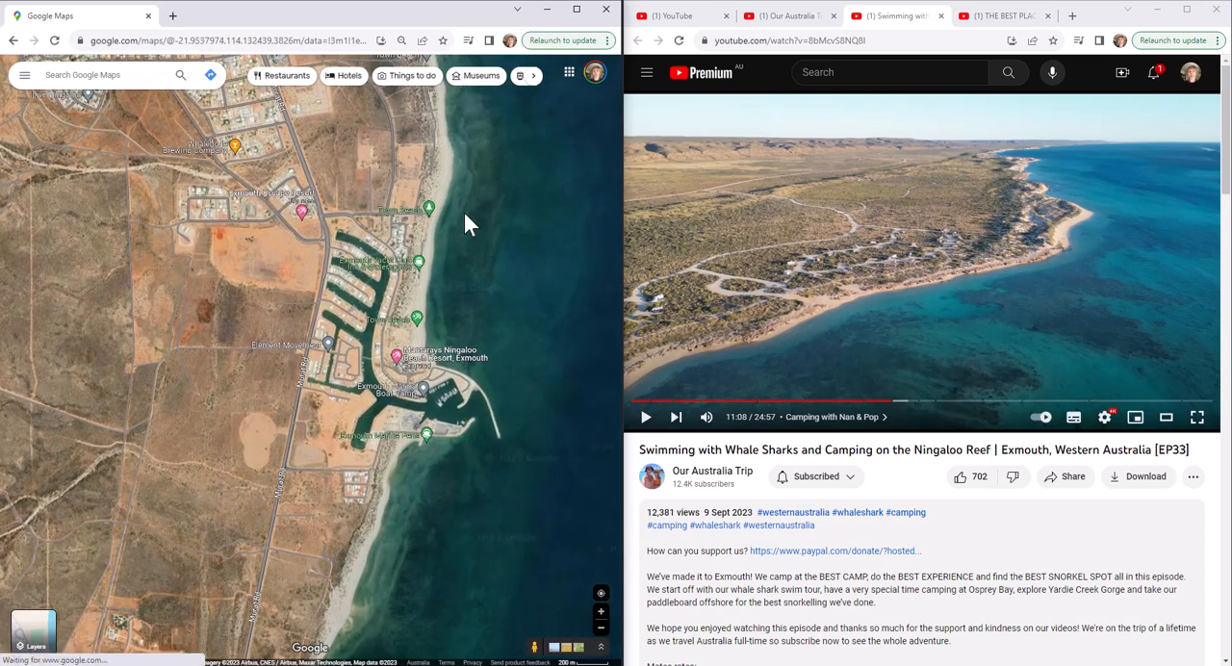
{"action": "left_click_drag", "start_coordinate": [438, 502], "coordinate": [419, 212]}
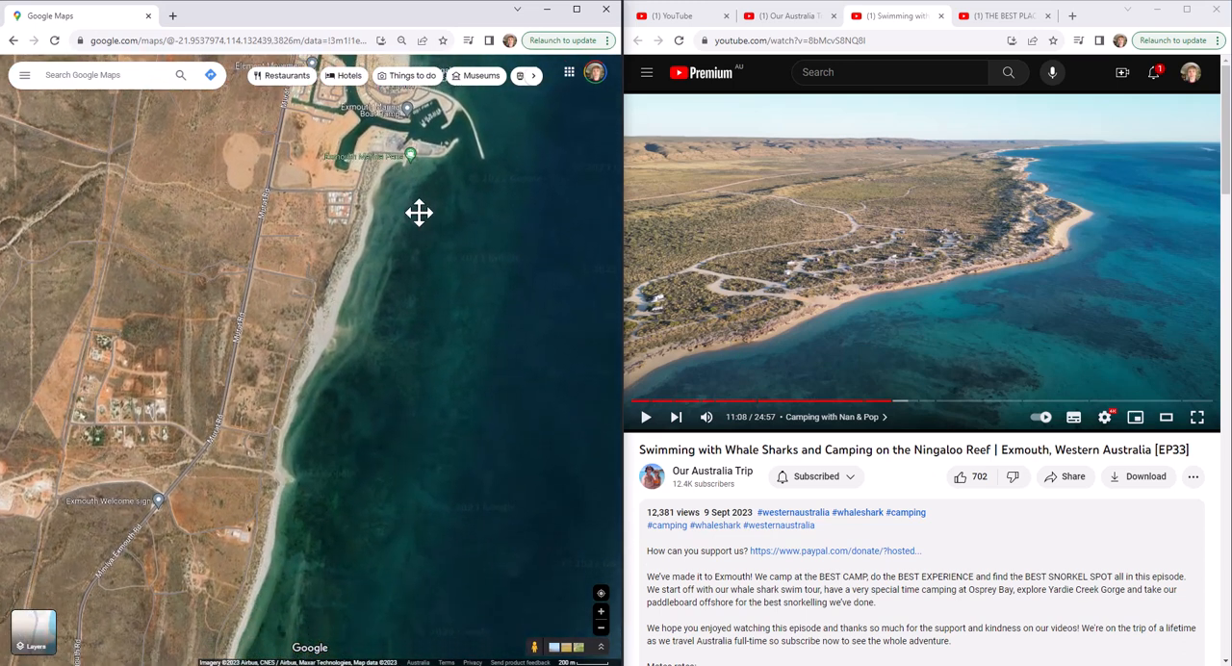
{"action": "left_click_drag", "start_coordinate": [336, 493], "coordinate": [429, 202]}
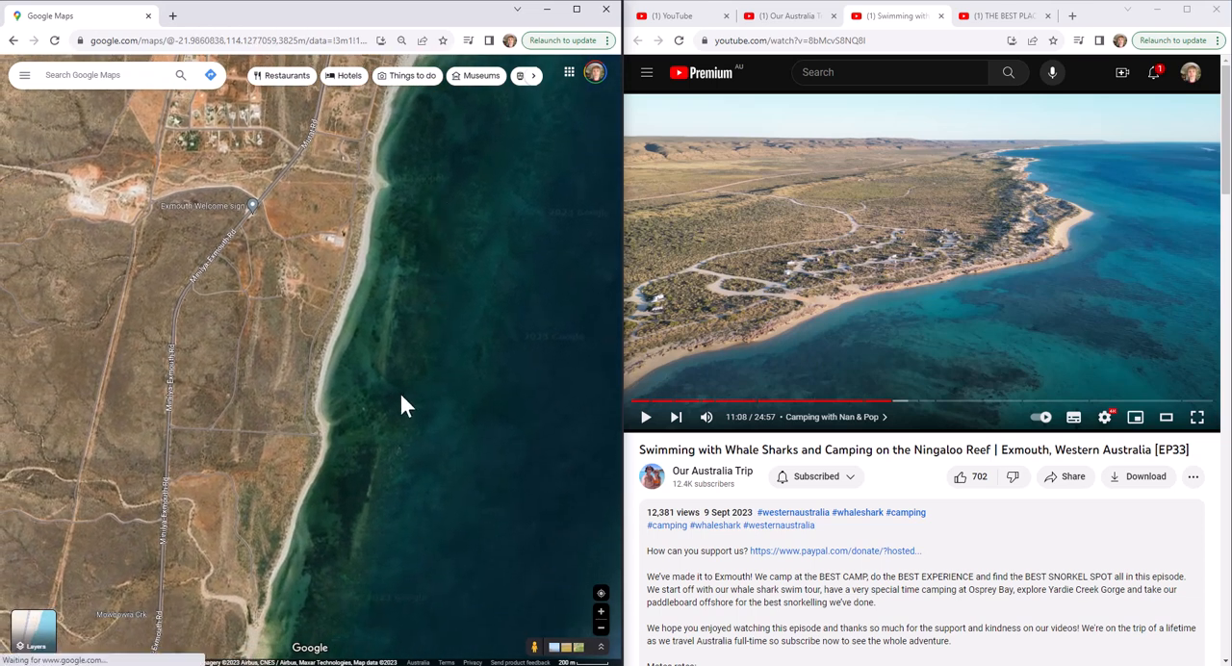
{"action": "left_click_drag", "start_coordinate": [395, 407], "coordinate": [420, 311]}
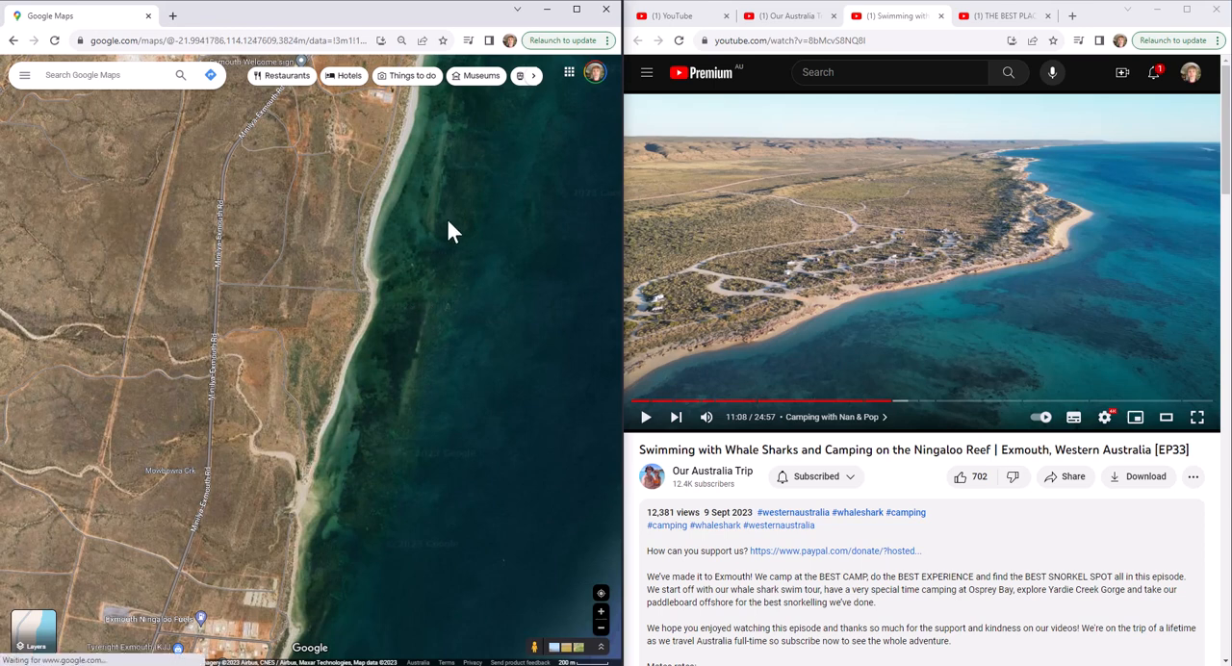
{"action": "left_click_drag", "start_coordinate": [416, 378], "coordinate": [399, 556]}
{"action": "left_click_drag", "start_coordinate": [509, 195], "coordinate": [448, 322]}
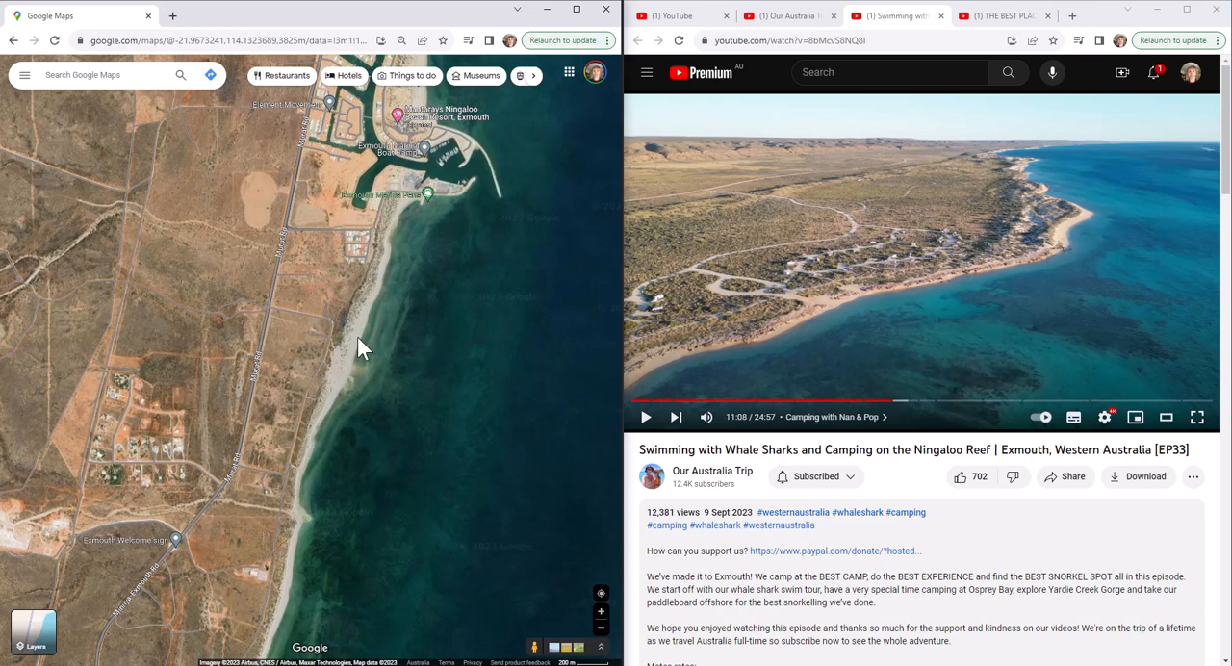
Examine the peninsula's west coast around the National Park Pay Station for the headland and tracks in the video frame
{"action": "scroll", "coordinate": [358, 338], "scroll_direction": "down", "scroll_amount": 5}
{"action": "left_click_drag", "start_coordinate": [306, 323], "coordinate": [453, 362]}
{"action": "scroll", "coordinate": [336, 371], "scroll_direction": "up", "scroll_amount": 1}
{"action": "scroll", "coordinate": [336, 371], "scroll_direction": "up", "scroll_amount": 3}
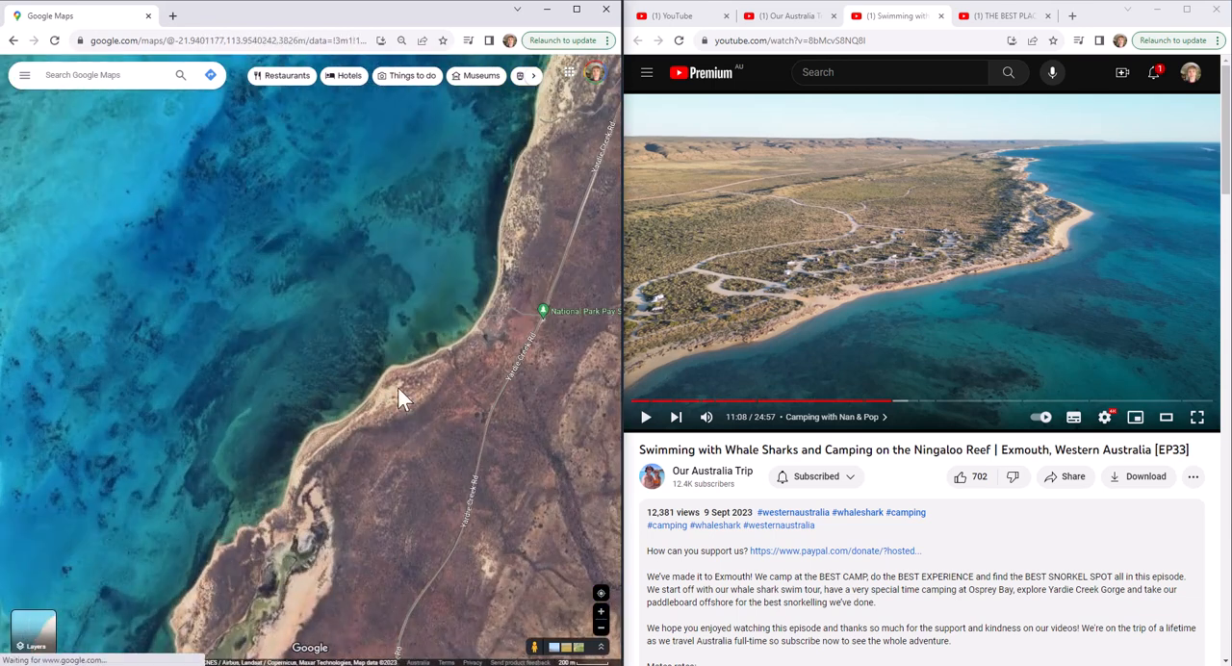
{"action": "scroll", "coordinate": [398, 387], "scroll_direction": "up", "scroll_amount": 1}
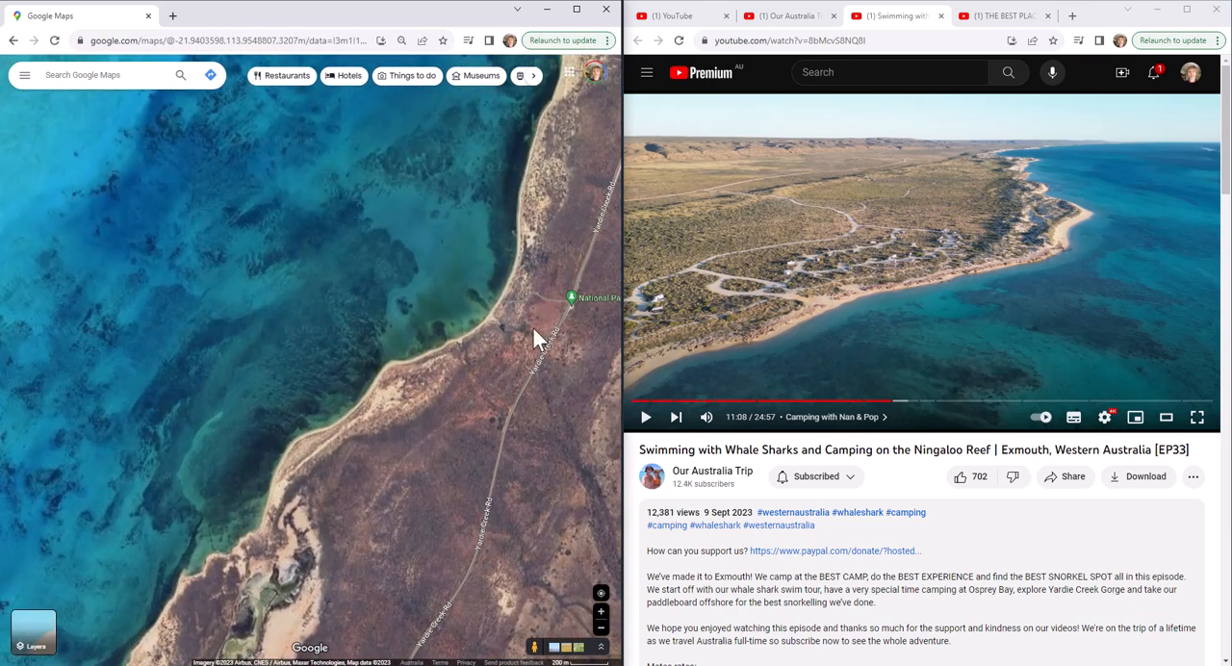
{"action": "scroll", "coordinate": [534, 328], "scroll_direction": "up", "scroll_amount": 2}
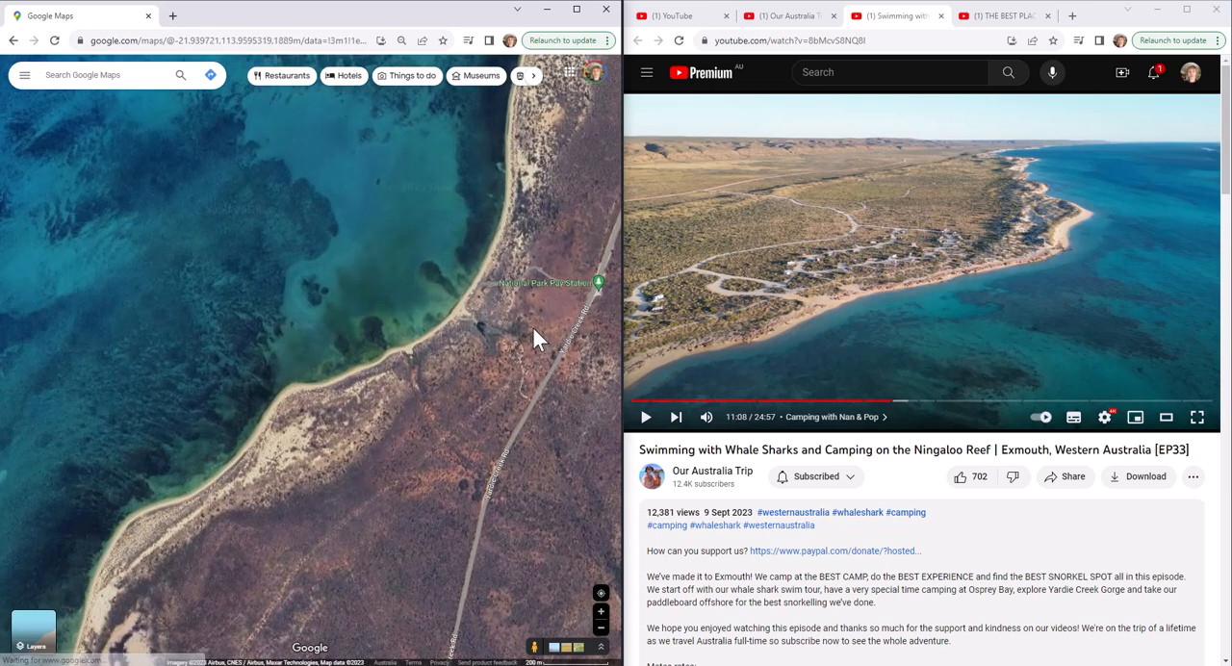
Examine the coast from the National Park Pay Station past Mangrove Bay and Neds Campground to Milyering Visitor Centre for the filmed headland
{"action": "scroll", "coordinate": [534, 328], "scroll_direction": "down", "scroll_amount": 1}
{"action": "left_click_drag", "start_coordinate": [241, 600], "coordinate": [523, 148]}
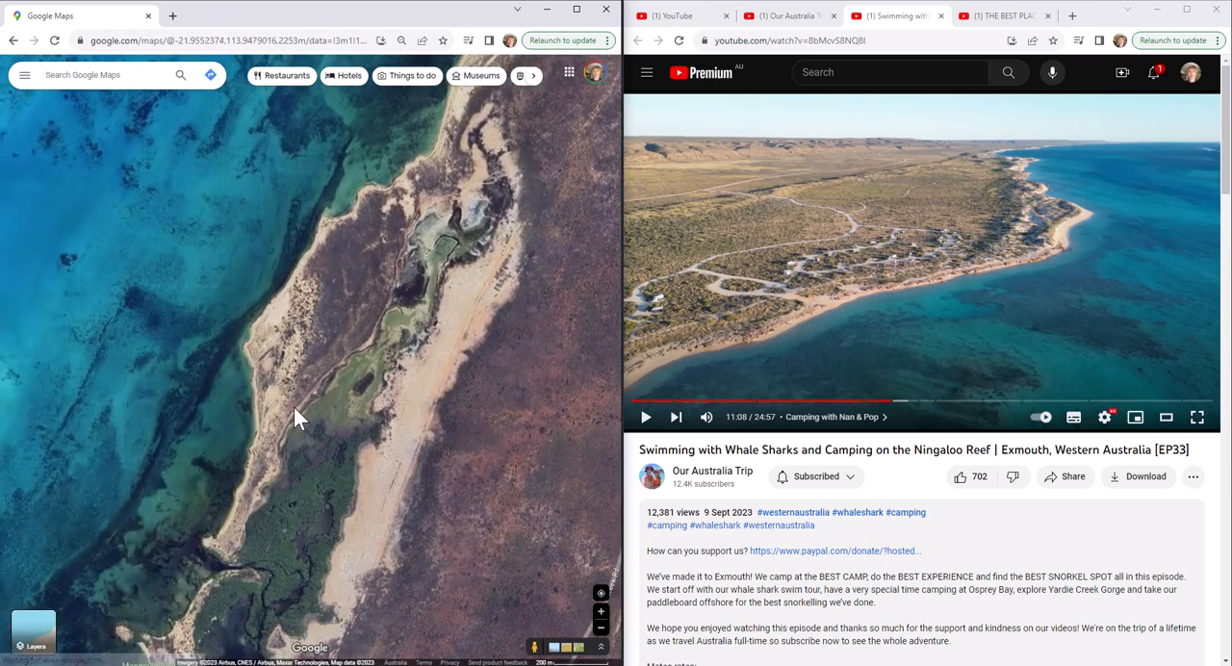
{"action": "left_click_drag", "start_coordinate": [222, 575], "coordinate": [449, 154]}
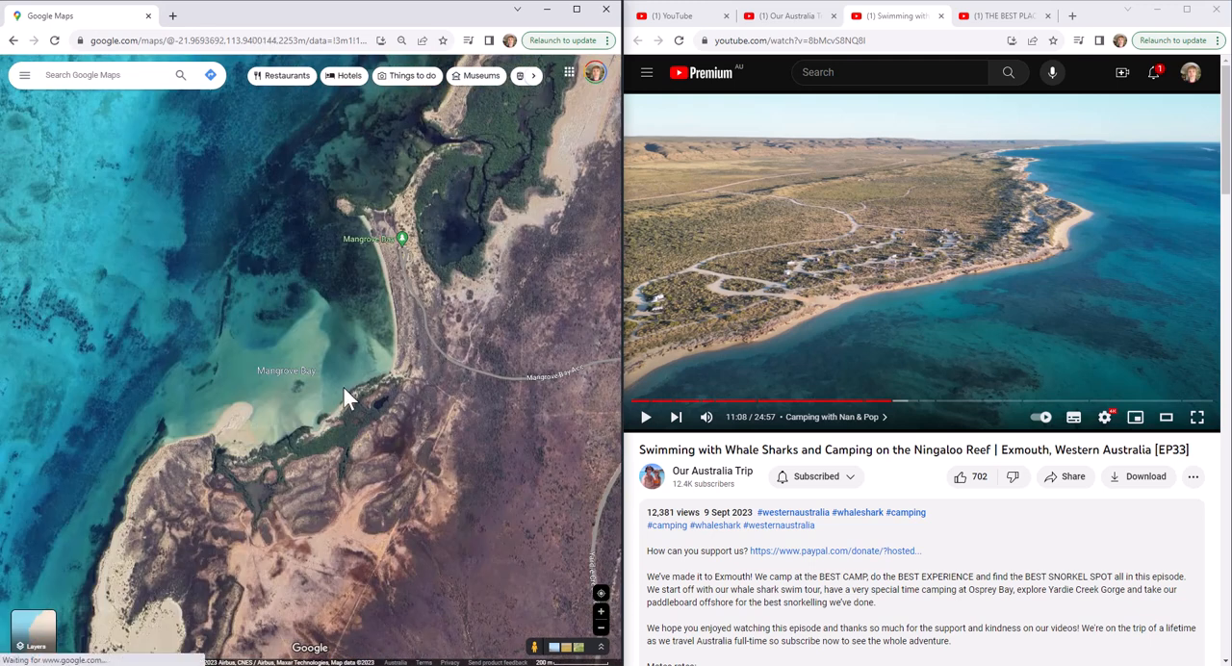
{"action": "left_click_drag", "start_coordinate": [188, 598], "coordinate": [442, 198]}
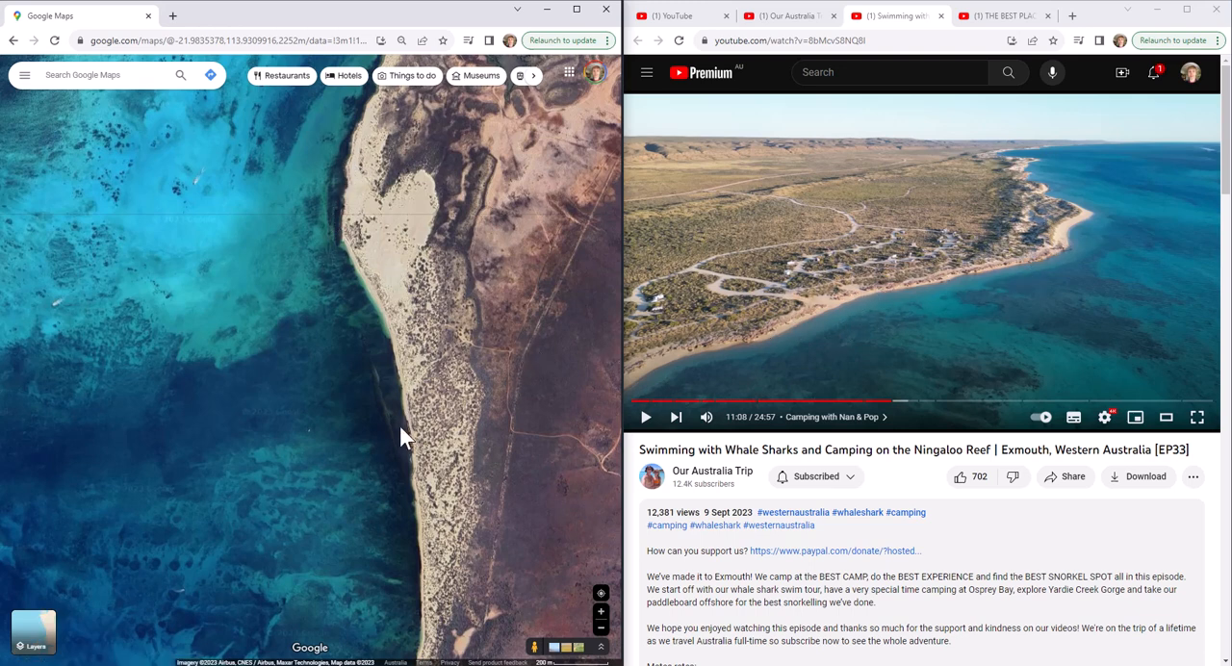
{"action": "left_click_drag", "start_coordinate": [452, 615], "coordinate": [324, 273]}
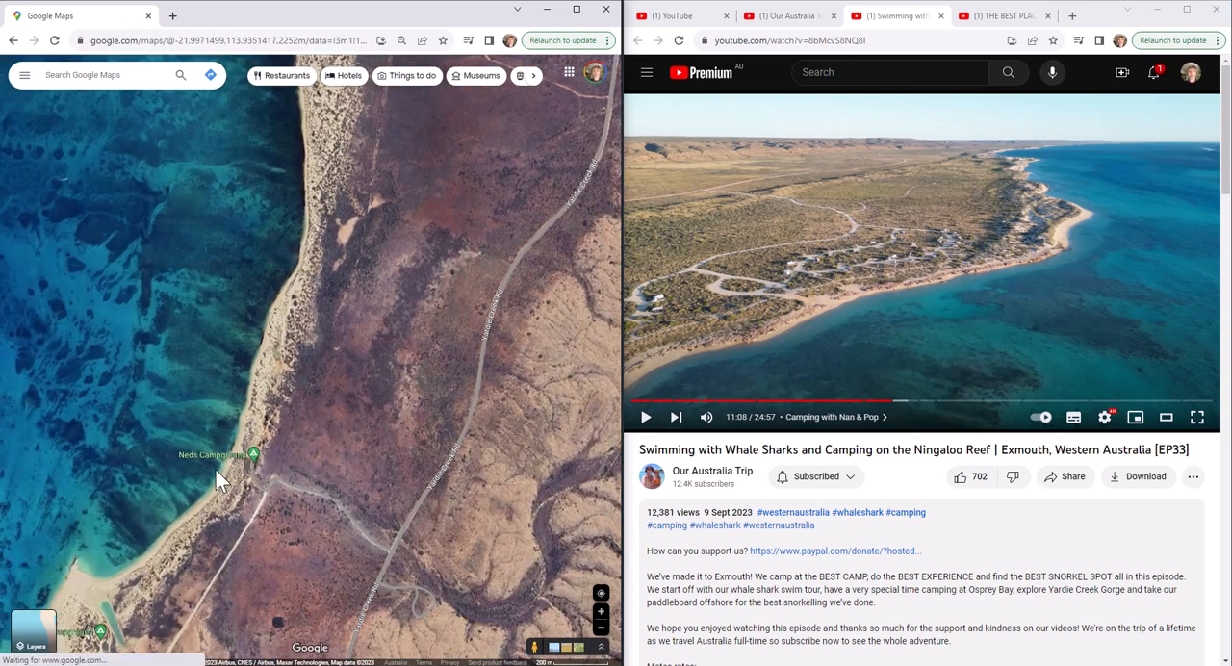
{"action": "left_click_drag", "start_coordinate": [214, 508], "coordinate": [384, 293]}
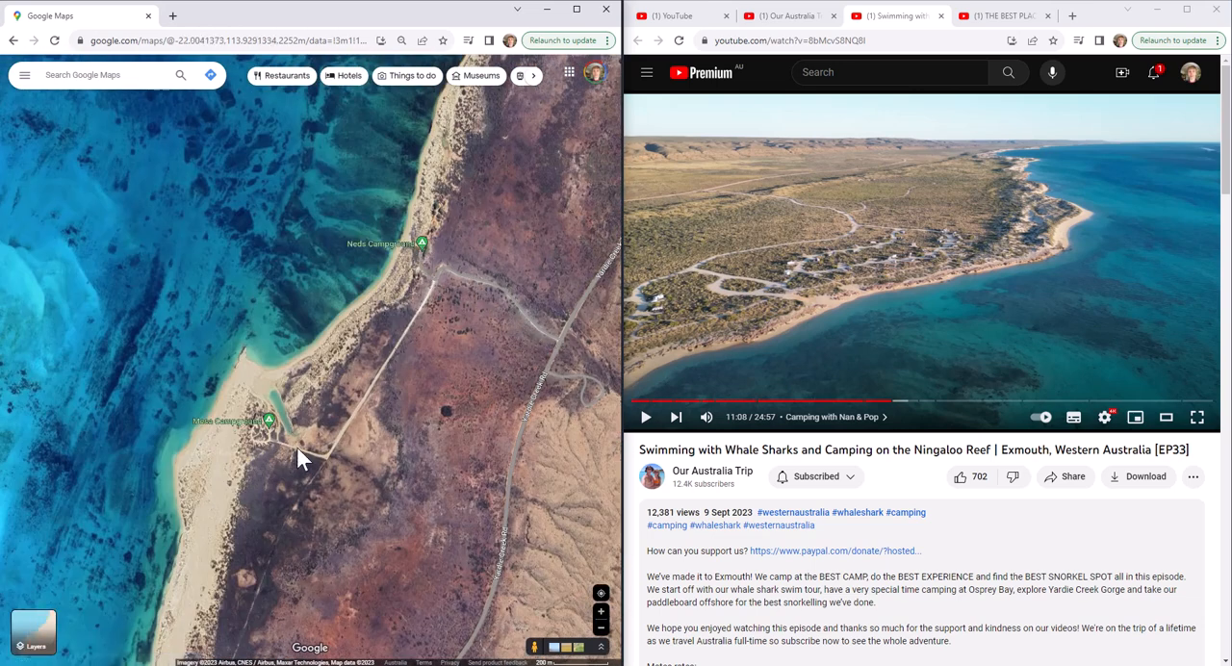
{"action": "left_click_drag", "start_coordinate": [217, 547], "coordinate": [371, 161]}
{"action": "left_click_drag", "start_coordinate": [257, 518], "coordinate": [374, 227]}
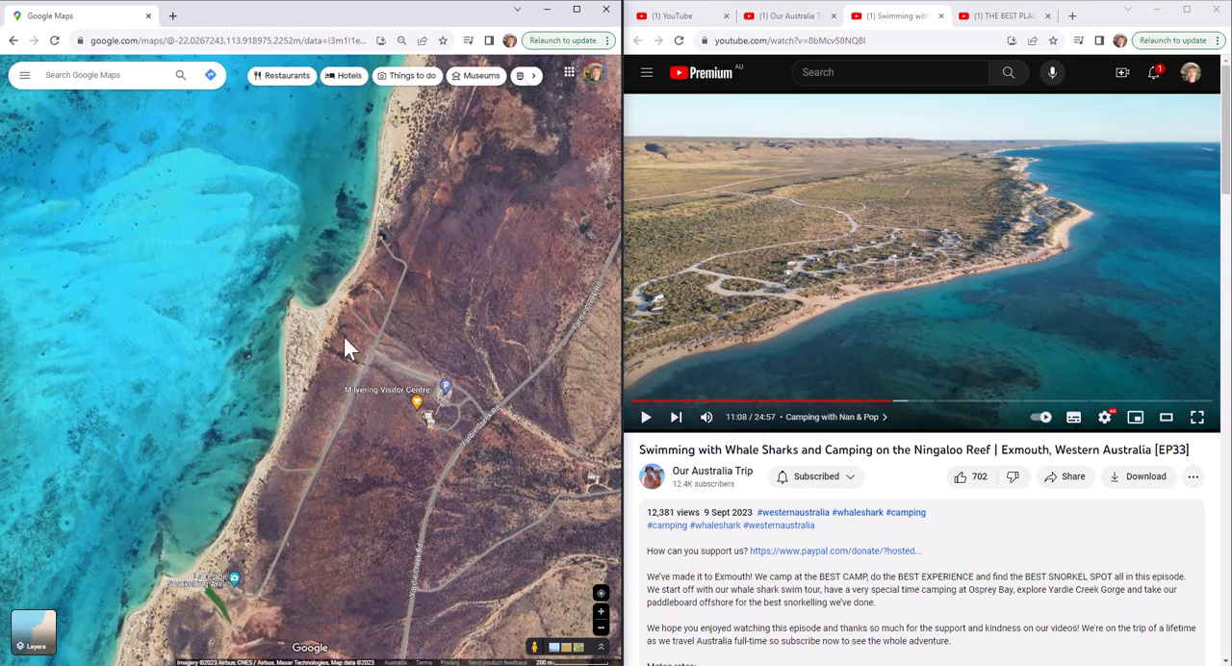
{"action": "left_click_drag", "start_coordinate": [265, 570], "coordinate": [381, 217]}
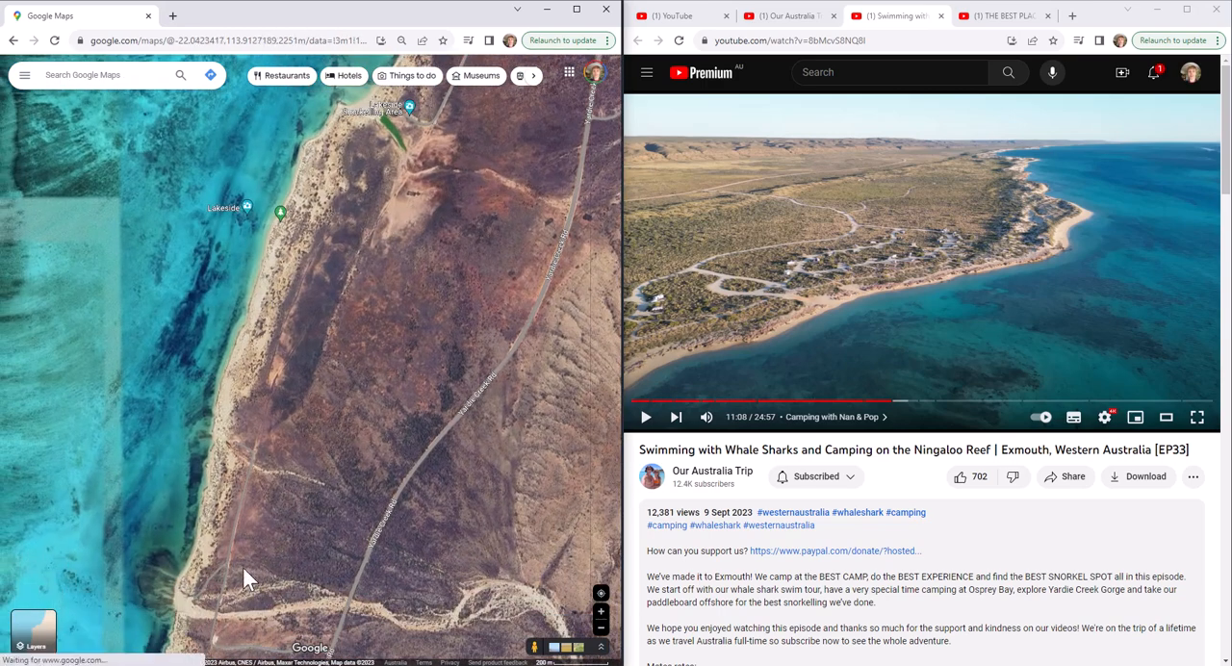
Examine the coast from Lakeside past Turquoise Bay to the Oyster Stacks Snorkelling Area for the shoreline and campsite tracks in the frame
{"action": "left_click_drag", "start_coordinate": [242, 567], "coordinate": [338, 228]}
{"action": "left_click_drag", "start_coordinate": [240, 519], "coordinate": [398, 265]}
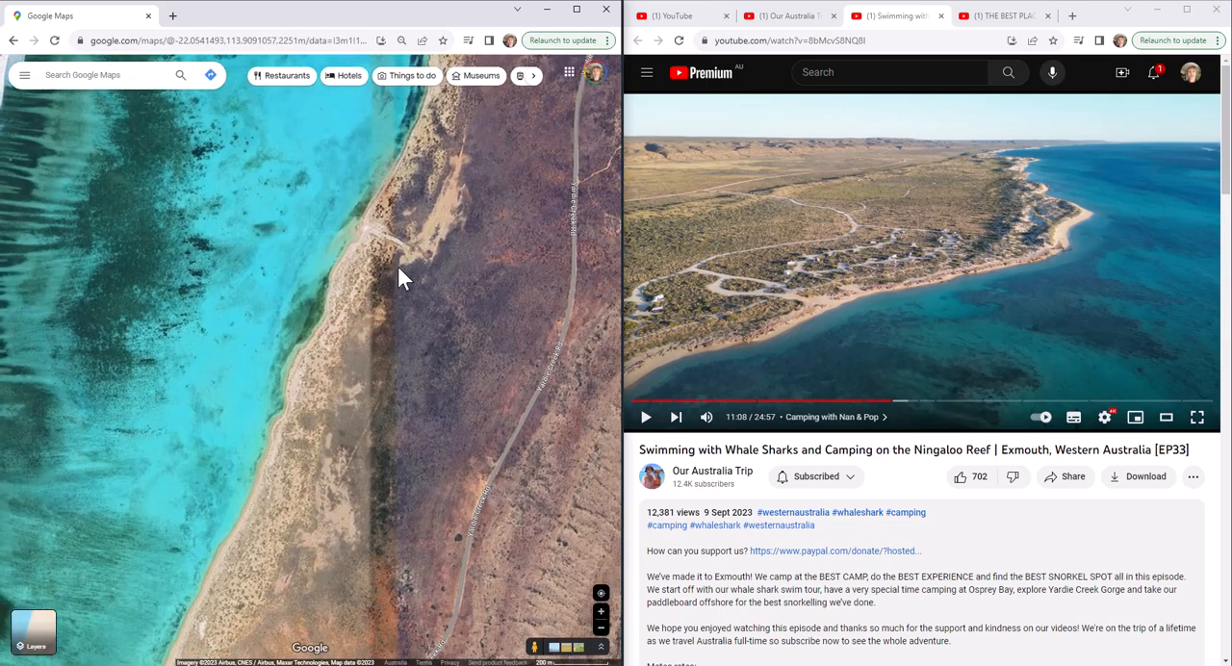
{"action": "left_click_drag", "start_coordinate": [237, 580], "coordinate": [400, 266]}
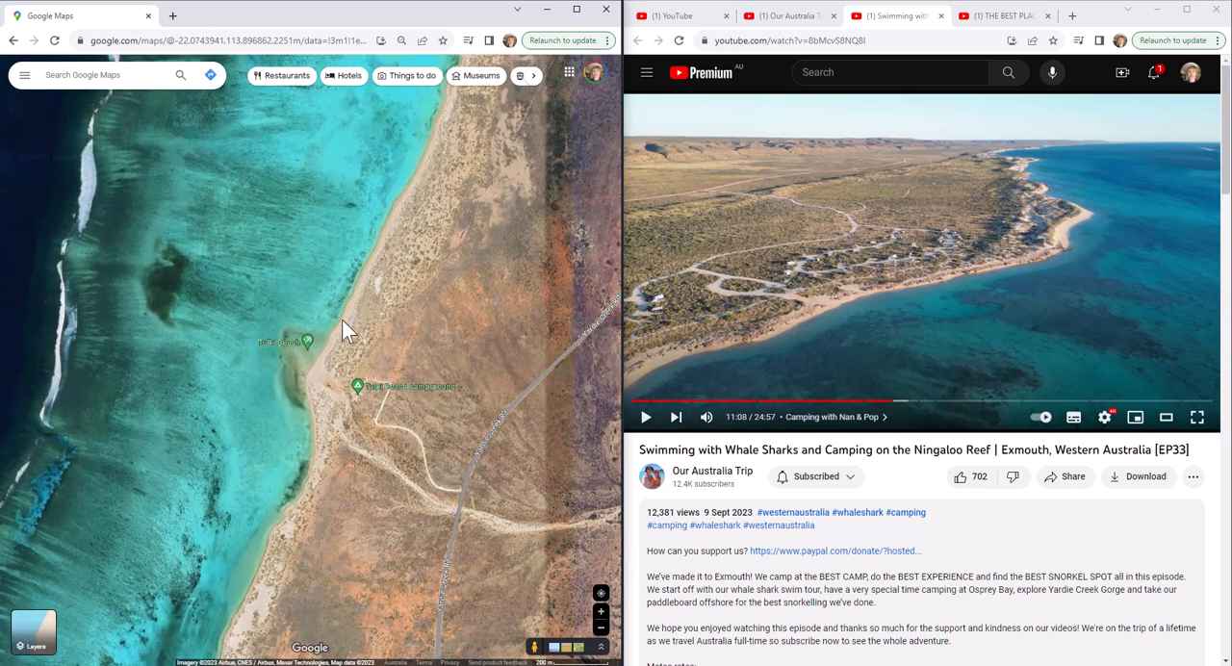
{"action": "left_click_drag", "start_coordinate": [292, 560], "coordinate": [407, 201]}
{"action": "left_click_drag", "start_coordinate": [314, 534], "coordinate": [358, 195]}
{"action": "left_click_drag", "start_coordinate": [310, 404], "coordinate": [365, 284]}
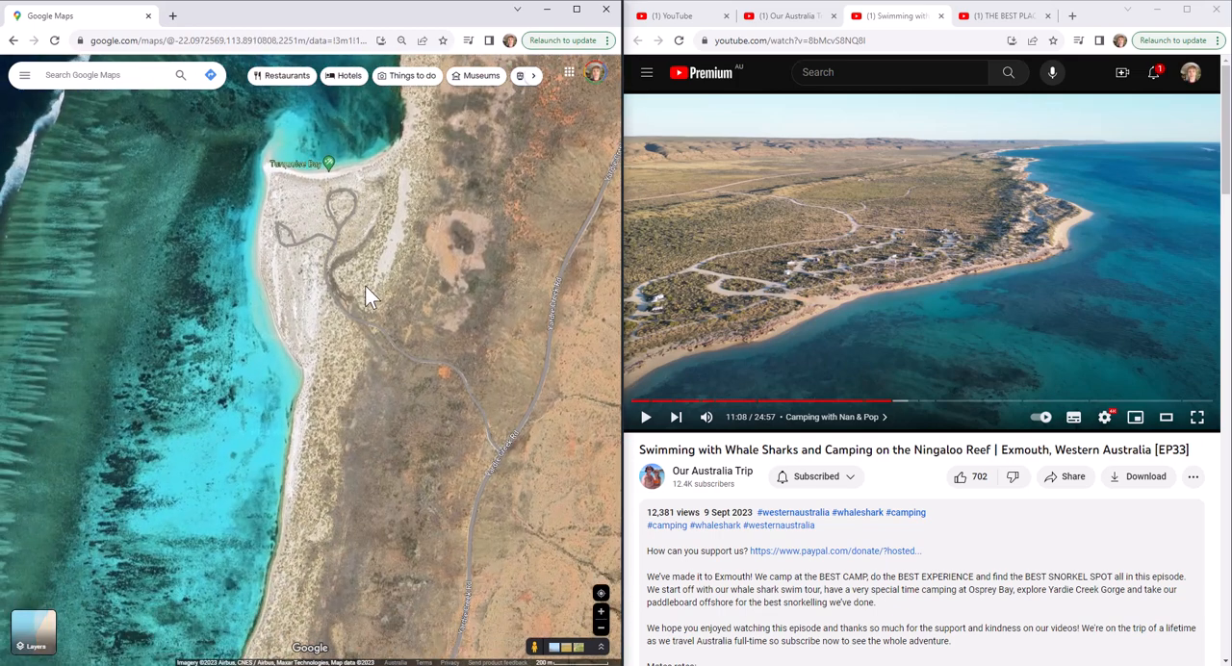
{"action": "left_click_drag", "start_coordinate": [322, 535], "coordinate": [349, 294]}
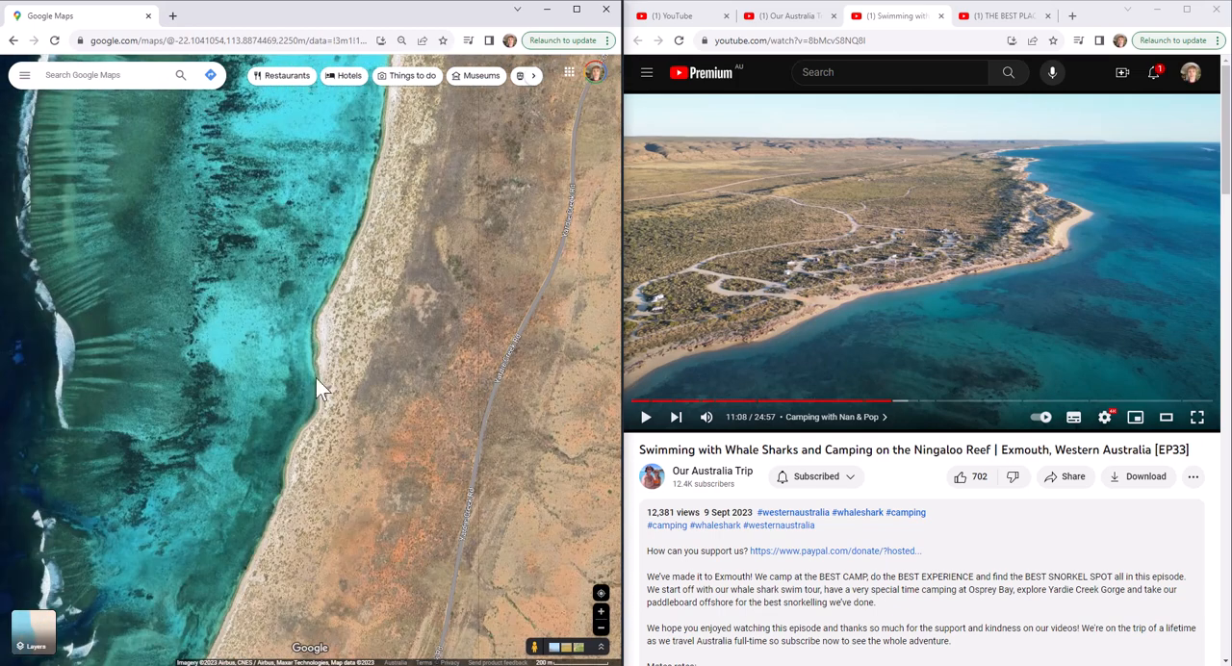
{"action": "left_click_drag", "start_coordinate": [290, 533], "coordinate": [444, 201]}
{"action": "left_click_drag", "start_coordinate": [293, 568], "coordinate": [417, 303]}
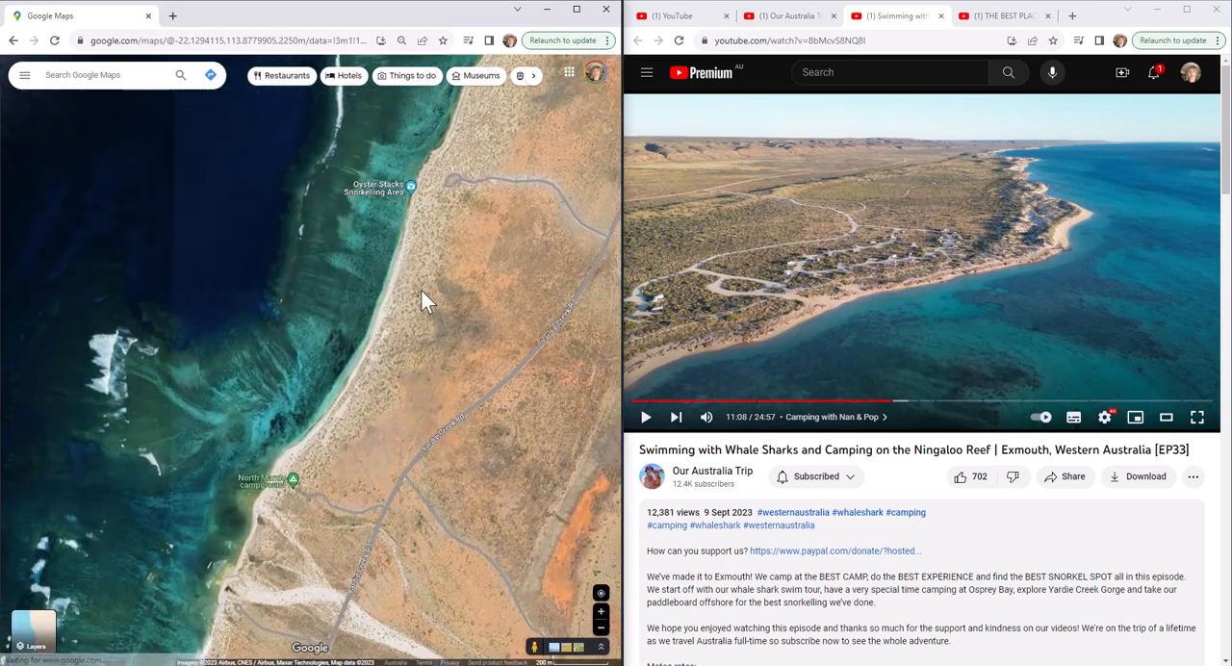
Examine the coast south of Oyster Stacks, past the Kurrajong campground, against the paused aerial frame
{"action": "left_click_drag", "start_coordinate": [281, 552], "coordinate": [384, 418]}
{"action": "left_click_drag", "start_coordinate": [344, 521], "coordinate": [416, 252]}
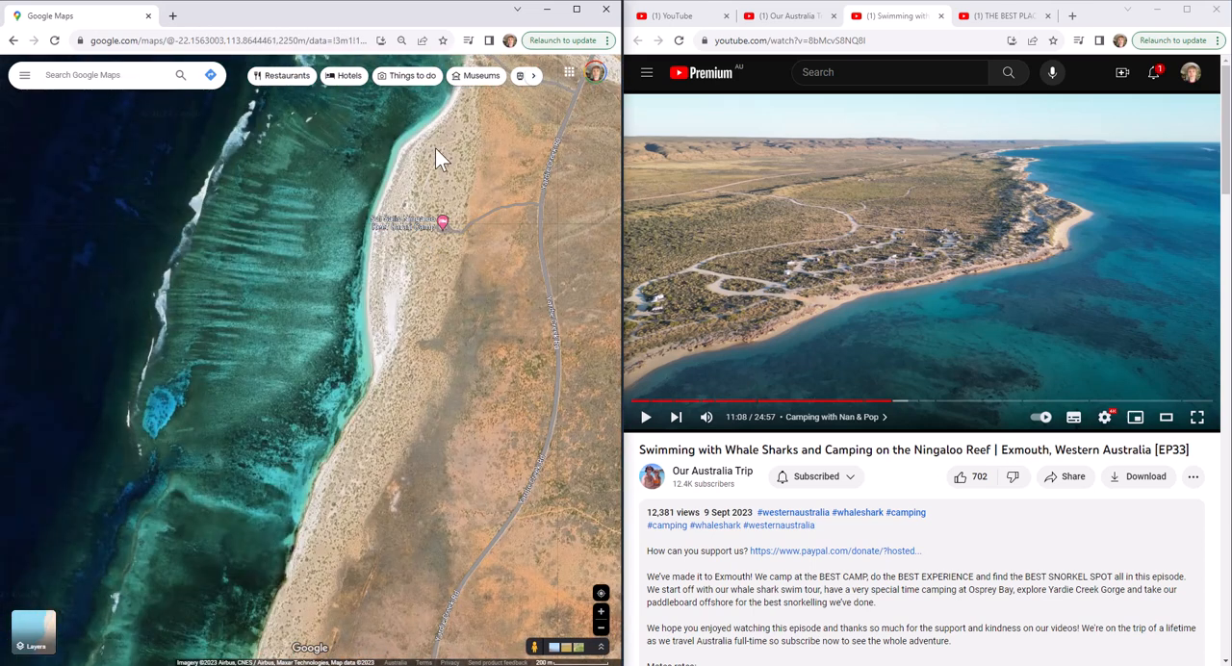
{"action": "left_click_drag", "start_coordinate": [301, 539], "coordinate": [378, 302]}
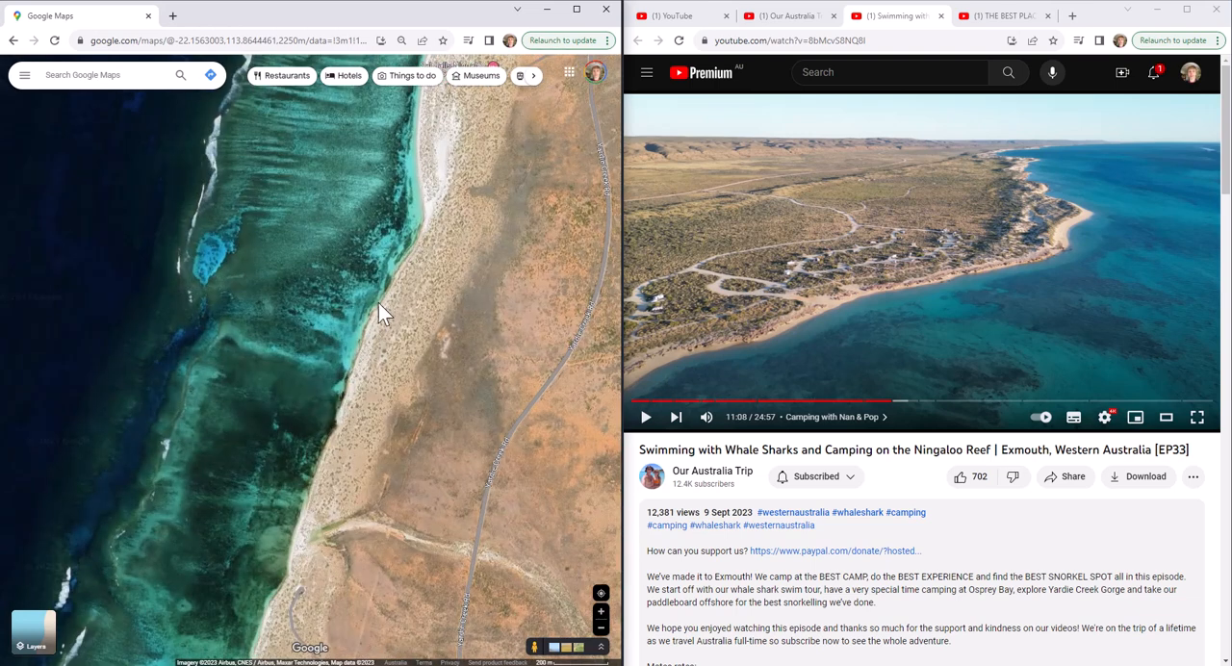
{"action": "left_click_drag", "start_coordinate": [335, 446], "coordinate": [430, 204]}
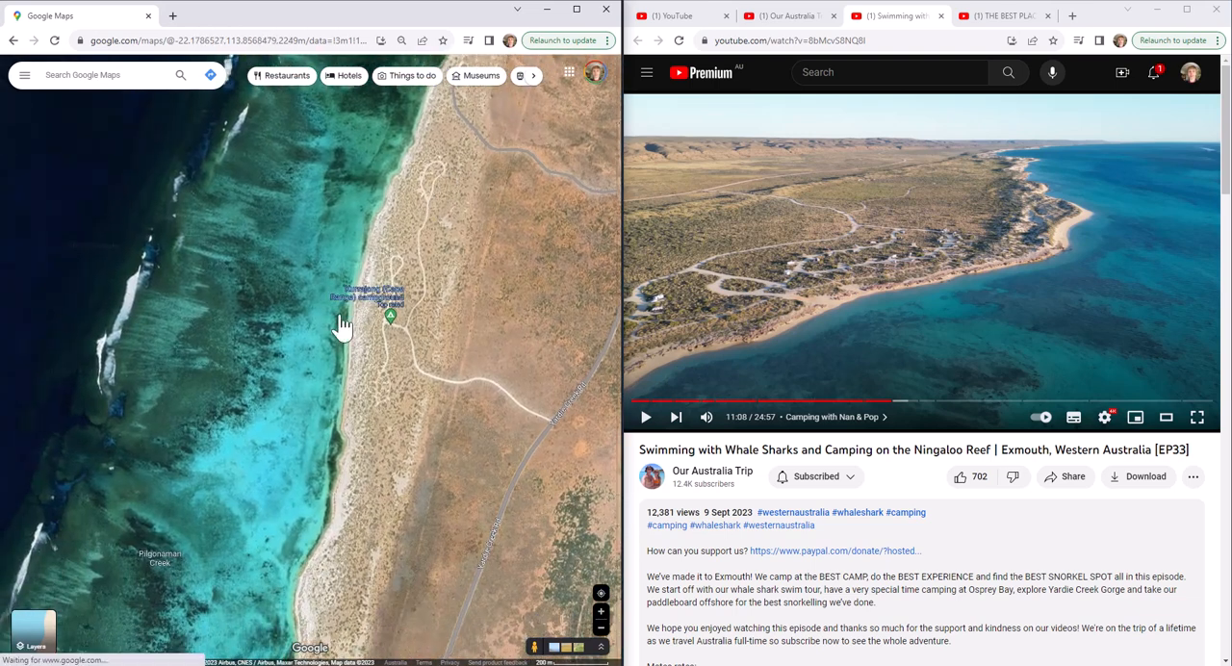
{"action": "left_click_drag", "start_coordinate": [359, 479], "coordinate": [345, 202]}
{"action": "left_click_drag", "start_coordinate": [336, 439], "coordinate": [380, 196]}
{"action": "left_click_drag", "start_coordinate": [326, 455], "coordinate": [411, 177]}
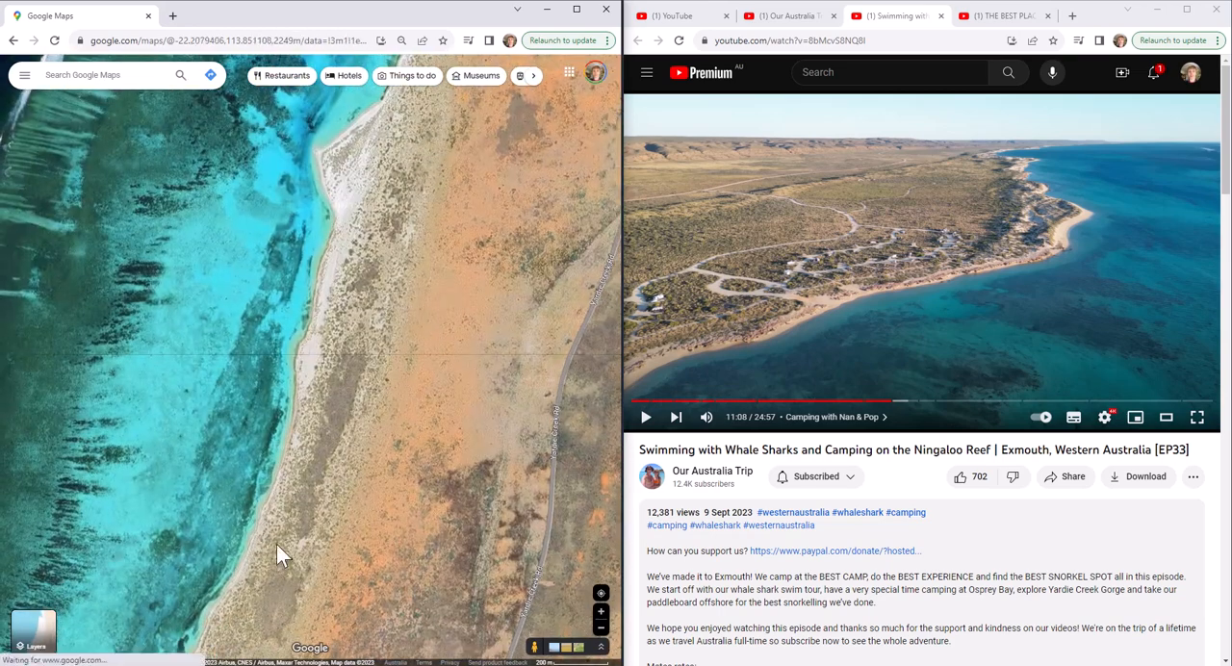
Examine the coast down to Osprey Bay and compare its campground loop roads and headland closely with the video frame
{"action": "left_click_drag", "start_coordinate": [276, 544], "coordinate": [406, 242]}
{"action": "left_click_drag", "start_coordinate": [347, 530], "coordinate": [392, 238]}
{"action": "left_click_drag", "start_coordinate": [266, 564], "coordinate": [415, 319]}
{"action": "left_click_drag", "start_coordinate": [342, 450], "coordinate": [400, 379]}
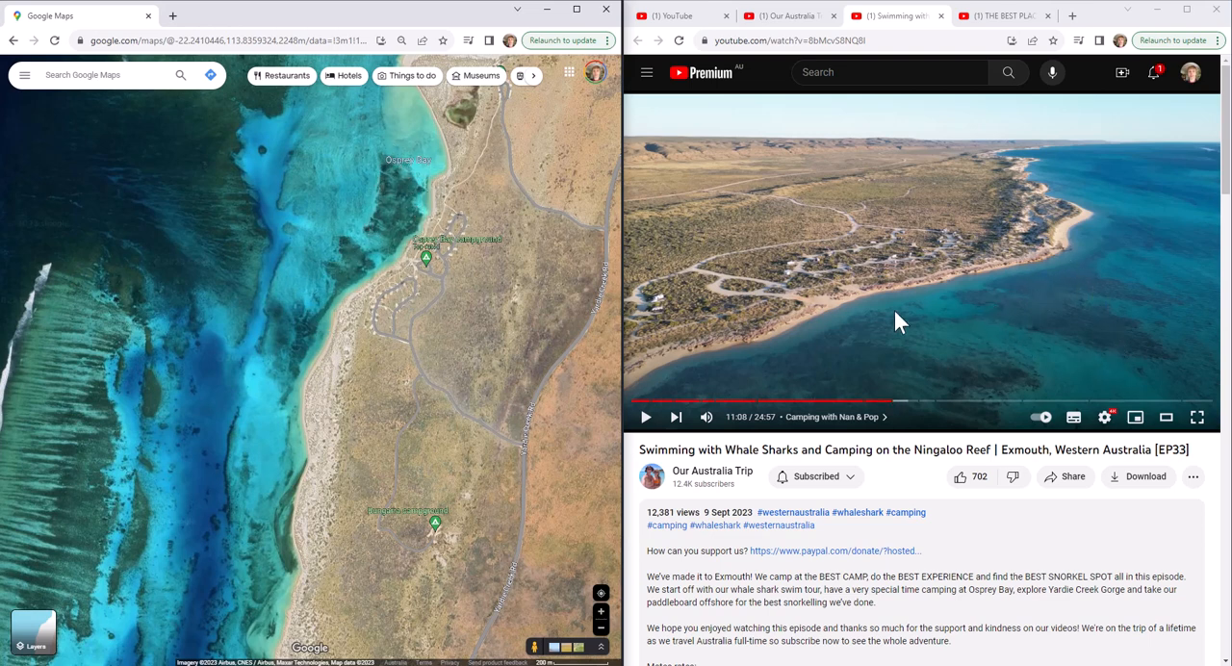
{"action": "scroll", "coordinate": [421, 222], "scroll_direction": "up", "scroll_amount": 4}
{"action": "left_click_drag", "start_coordinate": [433, 212], "coordinate": [393, 311]}
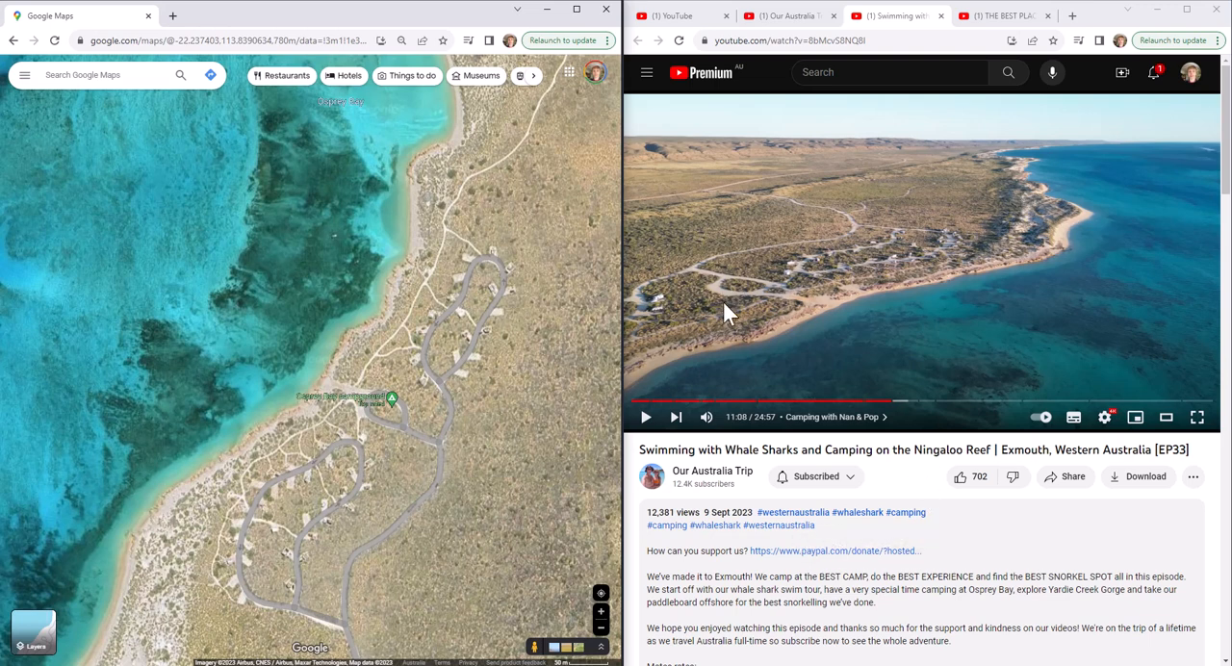
Copy the share link of the whale shark video and close the sharing dialog
{"action": "left_click", "coordinate": [1071, 477]}
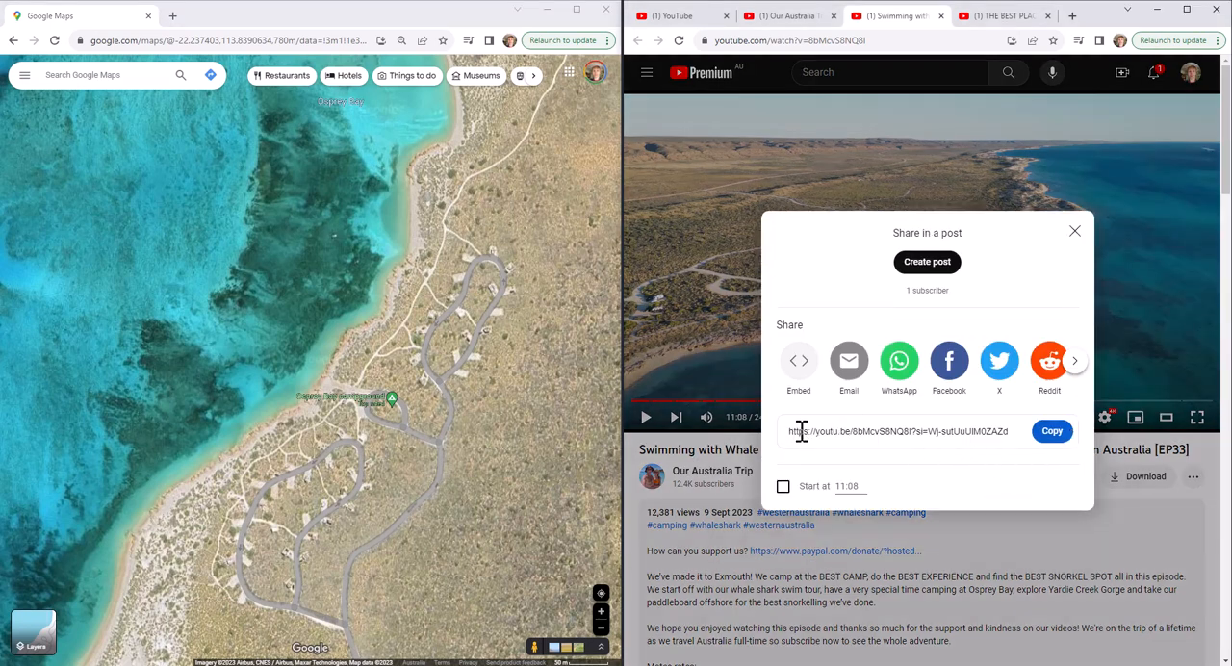
{"action": "left_click", "coordinate": [784, 488]}
{"action": "left_click", "coordinate": [1051, 433]}
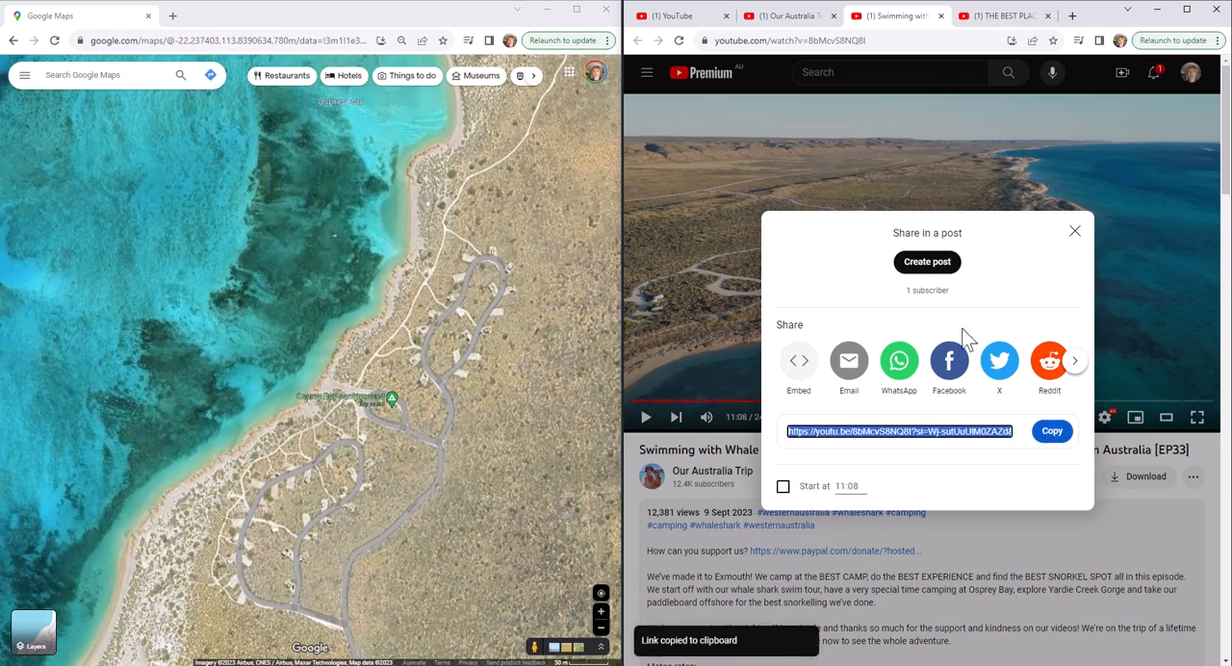
{"action": "left_click", "coordinate": [1075, 234]}
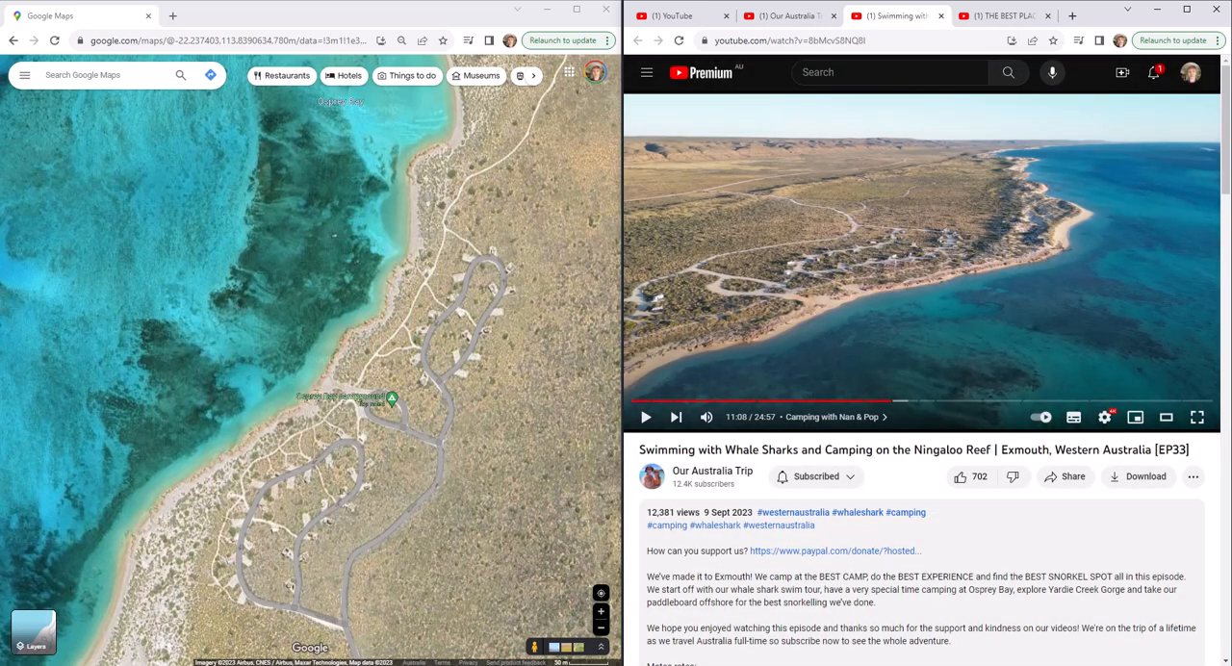
Switch to the QGIS project, close the Identify Results, and bring the Osprey Bay campground coastline into close view
{"action": "left_click", "coordinate": [547, 664]}
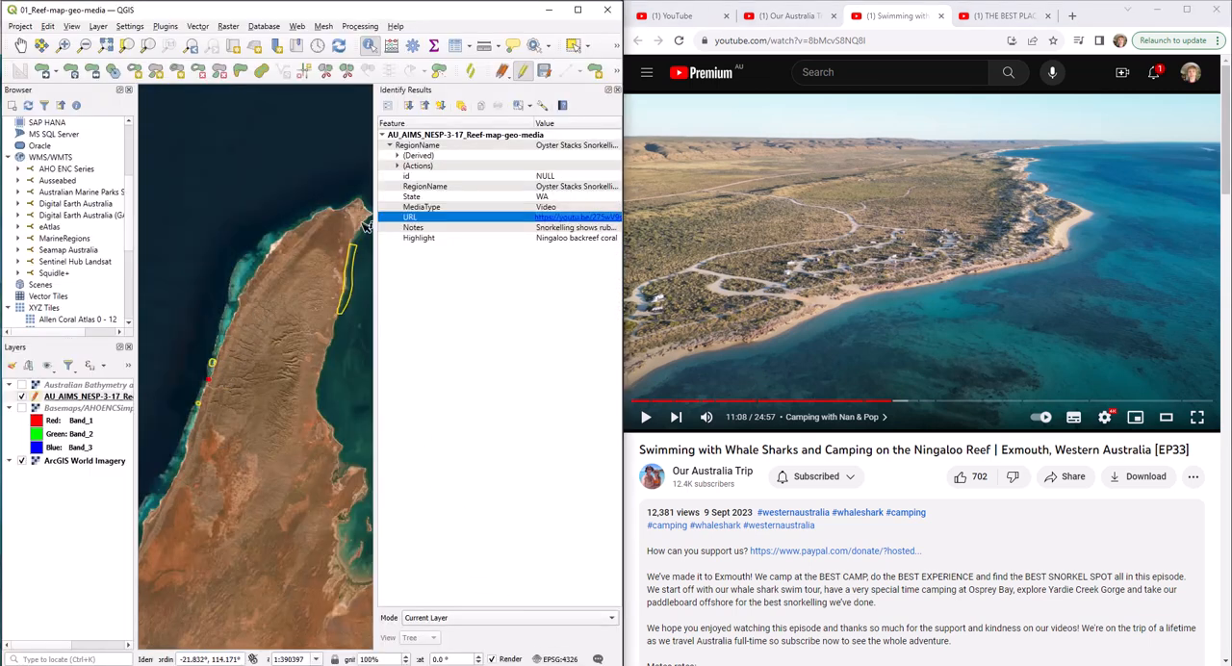
{"action": "left_click", "coordinate": [618, 91]}
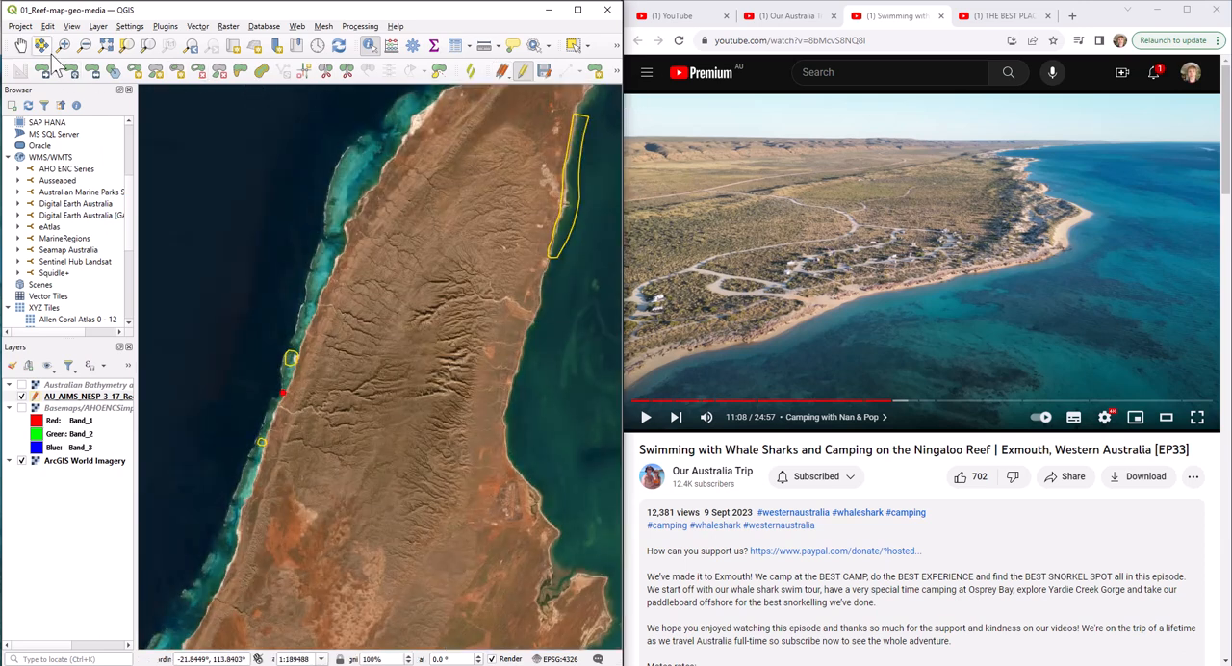
{"action": "left_click", "coordinate": [20, 46]}
{"action": "left_click_drag", "start_coordinate": [286, 482], "coordinate": [285, 526]}
{"action": "scroll", "coordinate": [284, 526], "scroll_direction": "up", "scroll_amount": 1}
{"action": "scroll", "coordinate": [420, 351], "scroll_direction": "up", "scroll_amount": 1}
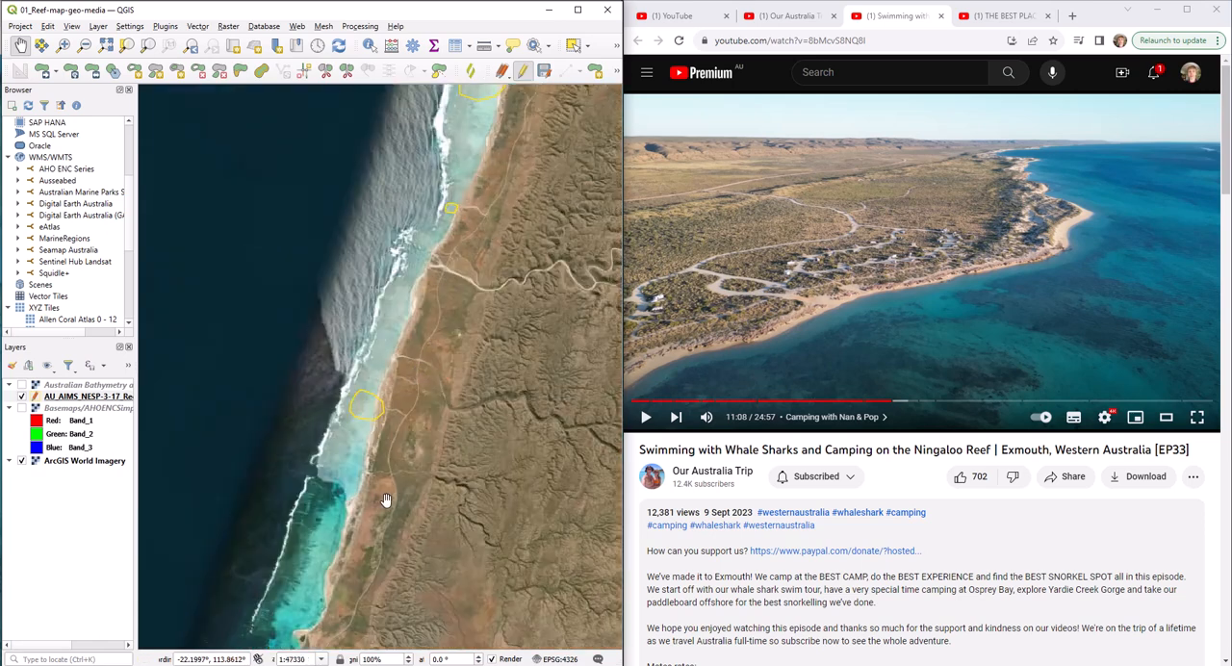
{"action": "left_click_drag", "start_coordinate": [388, 507], "coordinate": [427, 449]}
{"action": "scroll", "coordinate": [394, 327], "scroll_direction": "down", "scroll_amount": 1}
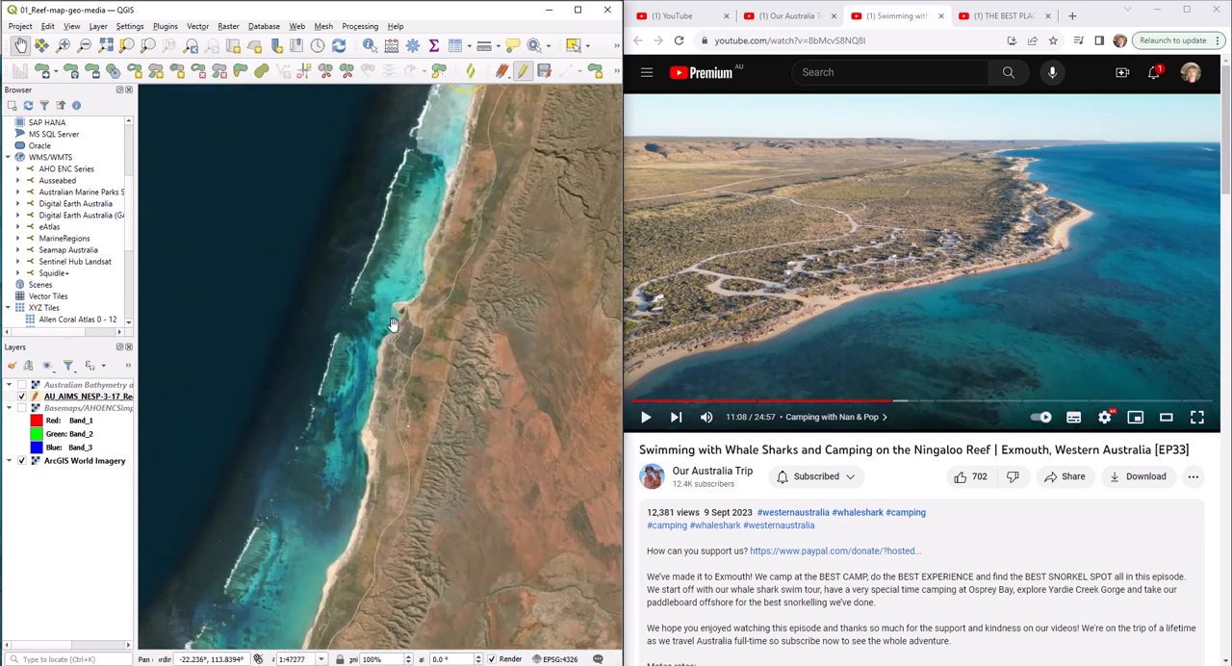
{"action": "scroll", "coordinate": [392, 325], "scroll_direction": "up", "scroll_amount": 1}
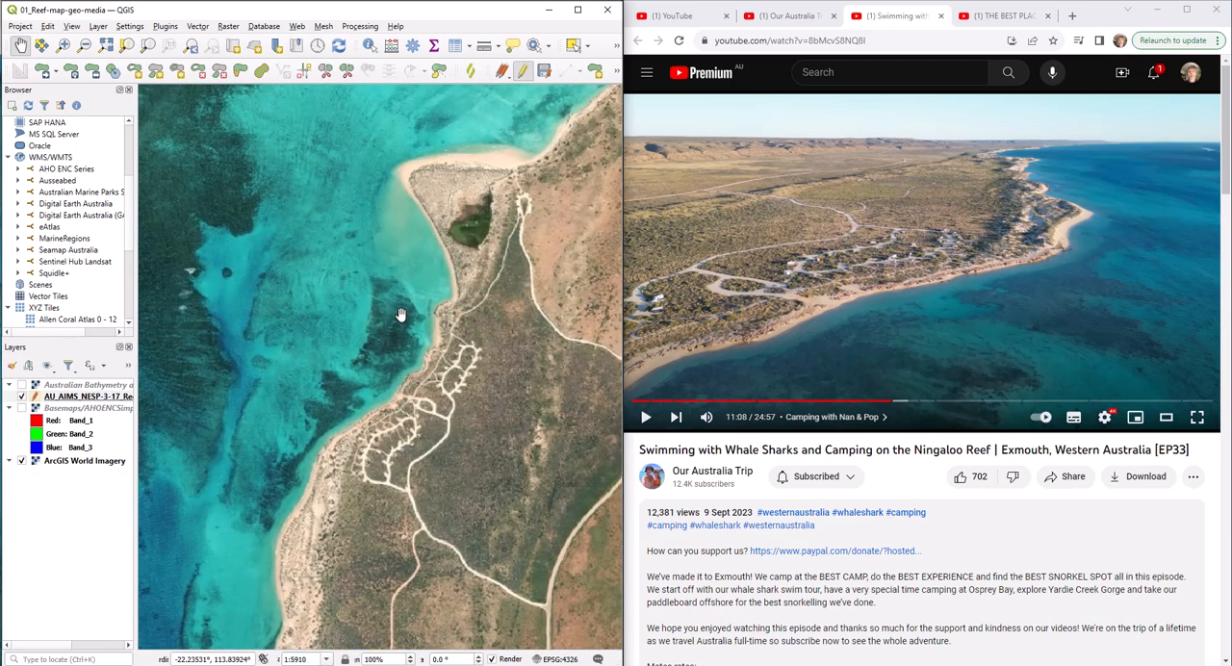
{"action": "scroll", "coordinate": [418, 388], "scroll_direction": "up", "scroll_amount": 1}
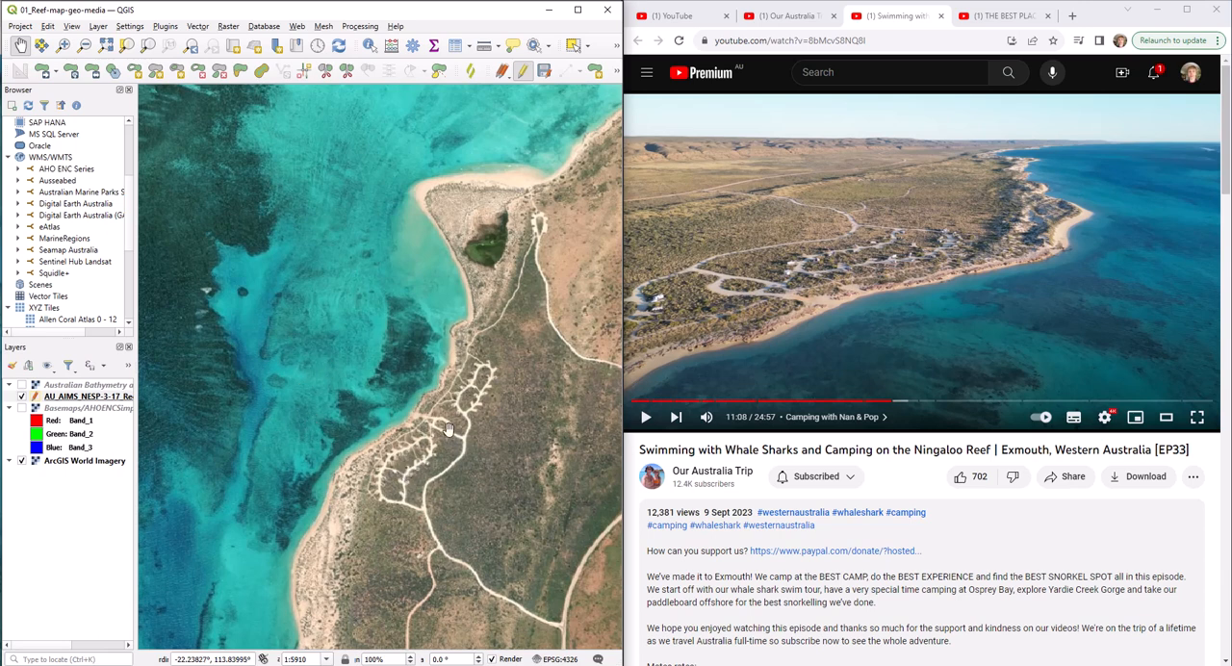
Draw a polygon in the Reef-map-geo-media layer covering the water and shoreline beside the Osprey Bay campground loops
{"action": "left_click", "coordinate": [596, 70]}
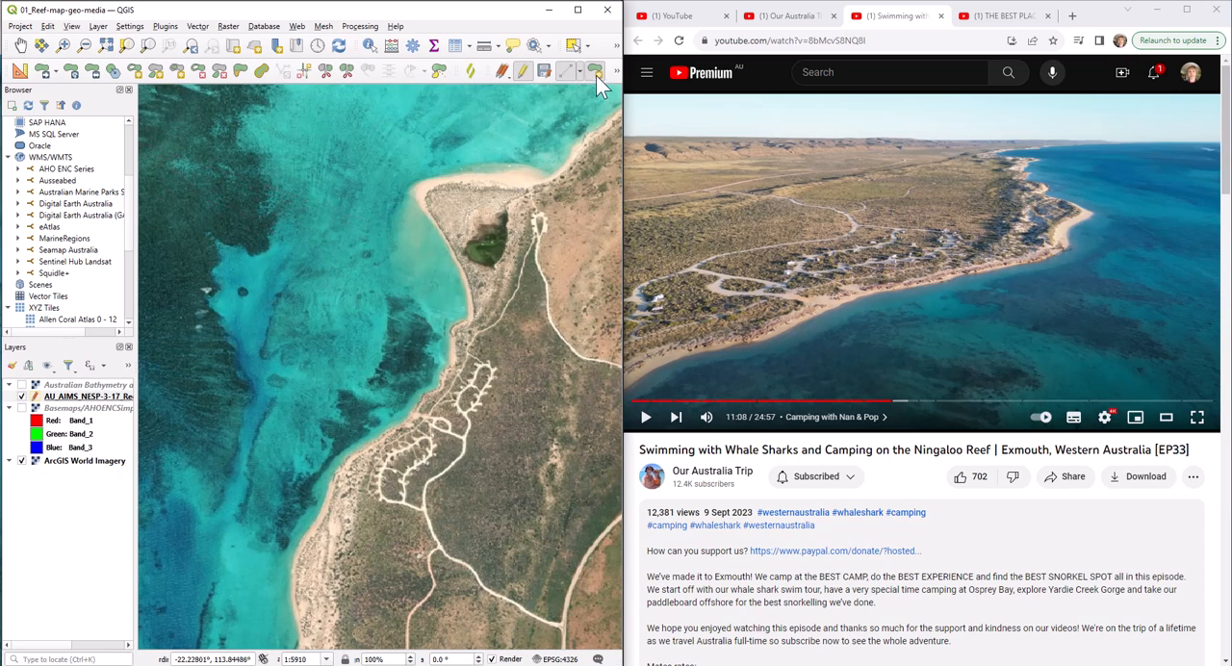
{"action": "left_click", "coordinate": [445, 403]}
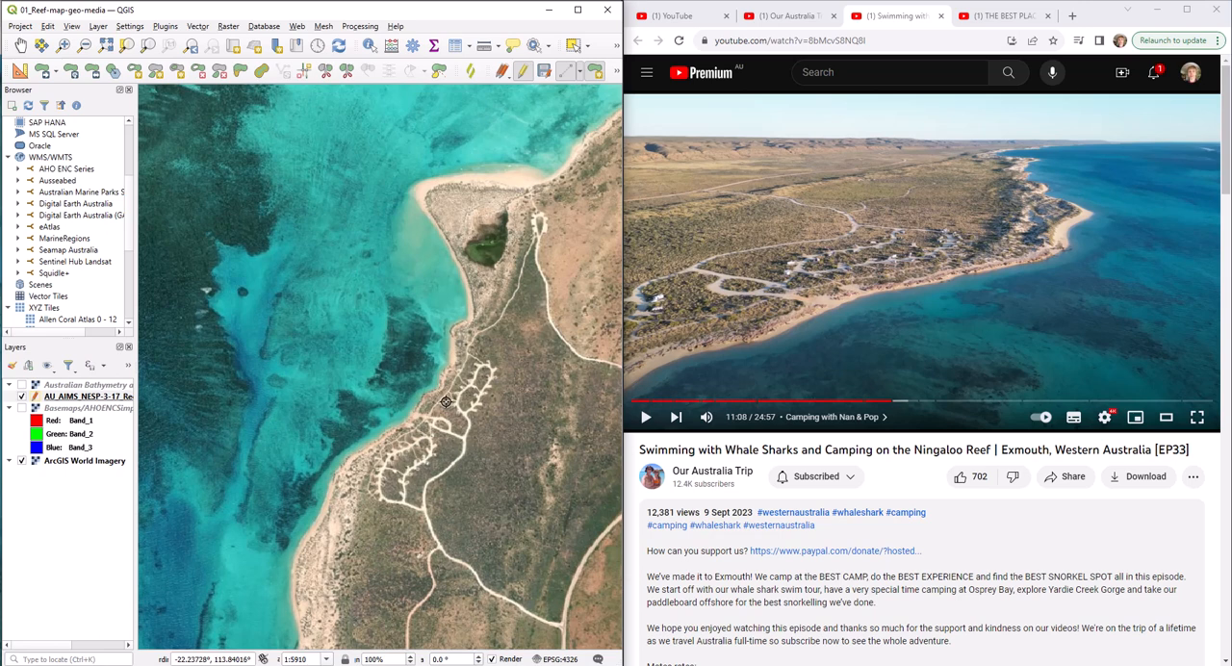
{"action": "left_click", "coordinate": [356, 353]}
{"action": "left_click", "coordinate": [263, 476]}
{"action": "left_click", "coordinate": [306, 500]}
{"action": "left_click", "coordinate": [371, 502]}
{"action": "right_click", "coordinate": [429, 430]}
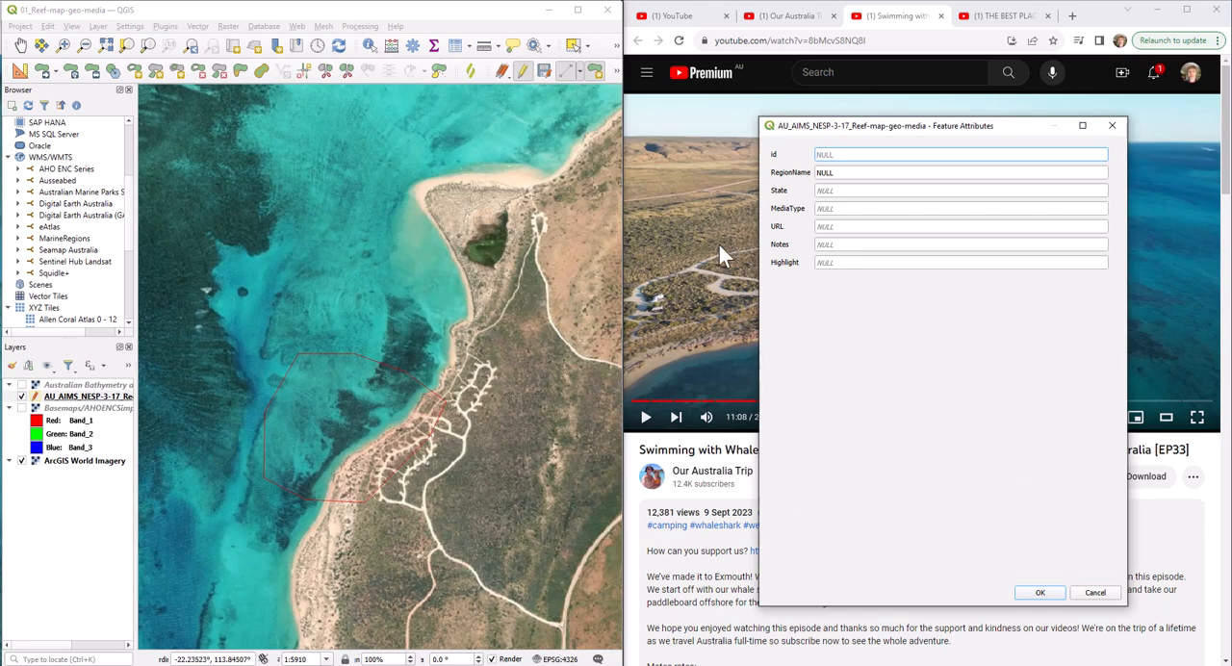
Check the campground's place name in Google Maps for the new polygon's RegionName attribute
{"action": "left_click", "coordinate": [853, 173]}
{"action": "double_click", "coordinate": [853, 172]}
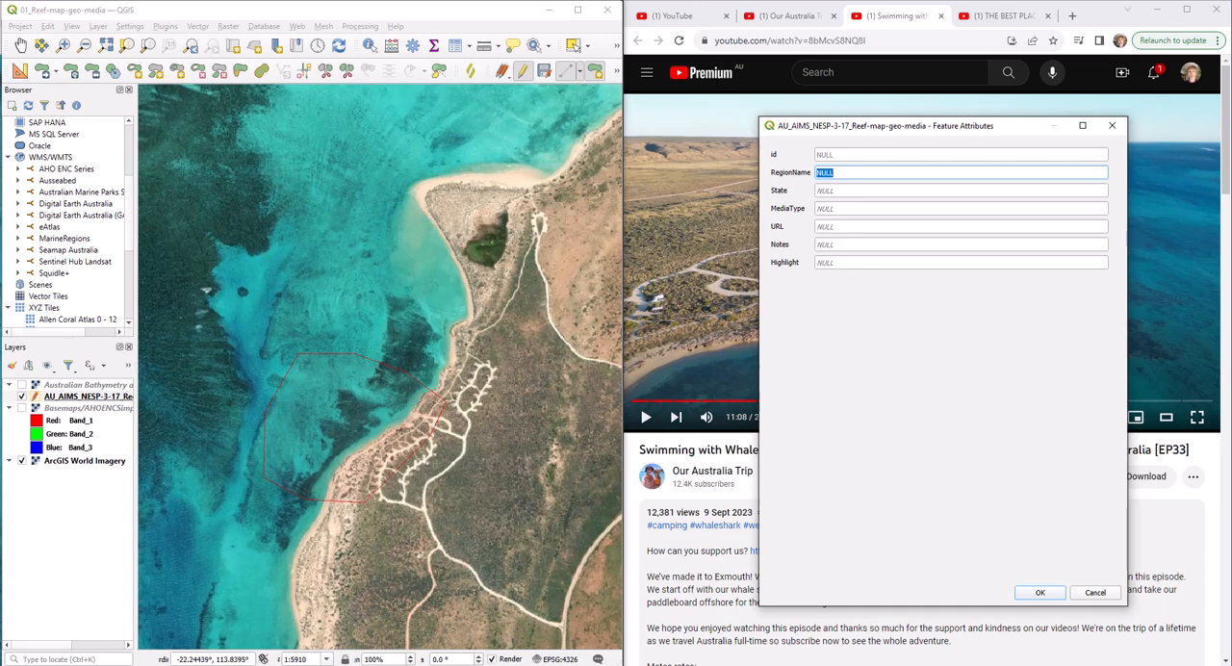
{"action": "mouse_move", "coordinate": [183, 662]}
{"action": "left_click", "coordinate": [258, 640]}
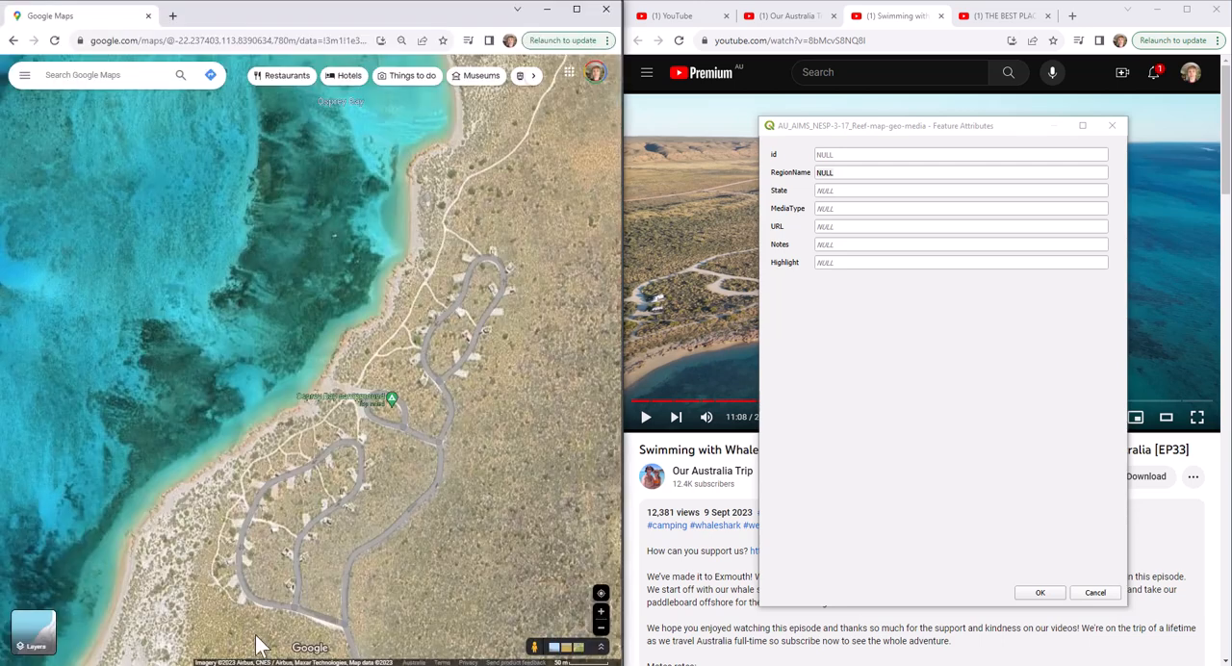
{"action": "left_click", "coordinate": [325, 405]}
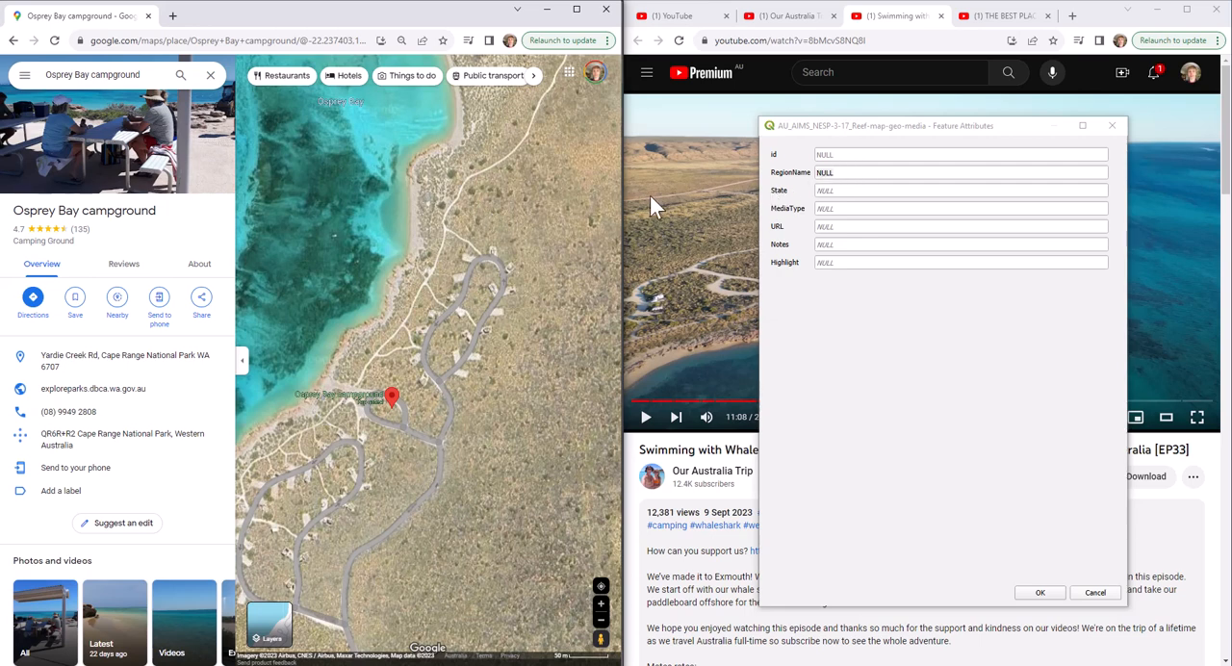
Set the new polygon's RegionName to "Osprey Bay campground" and its State to WA
{"action": "left_click", "coordinate": [845, 171]}
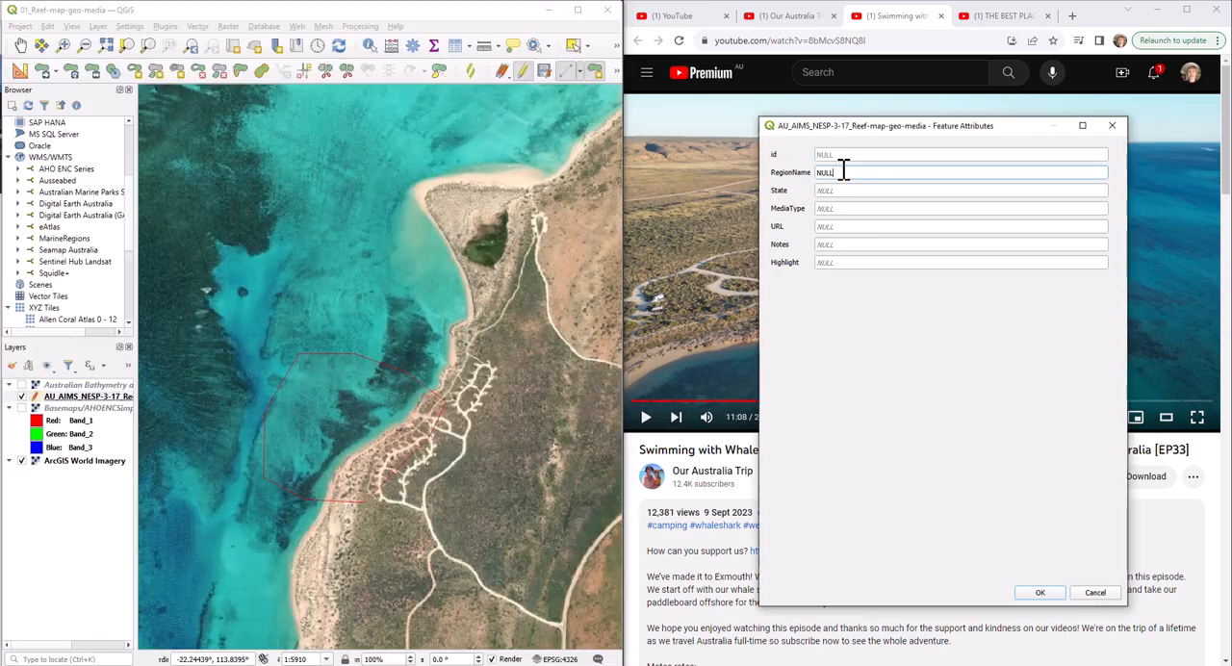
{"action": "double_click", "coordinate": [844, 171]}
{"action": "type", "text": "Osprey Bay campground"}
{"action": "left_click", "coordinate": [881, 191]}
{"action": "type", "text": "WA"}
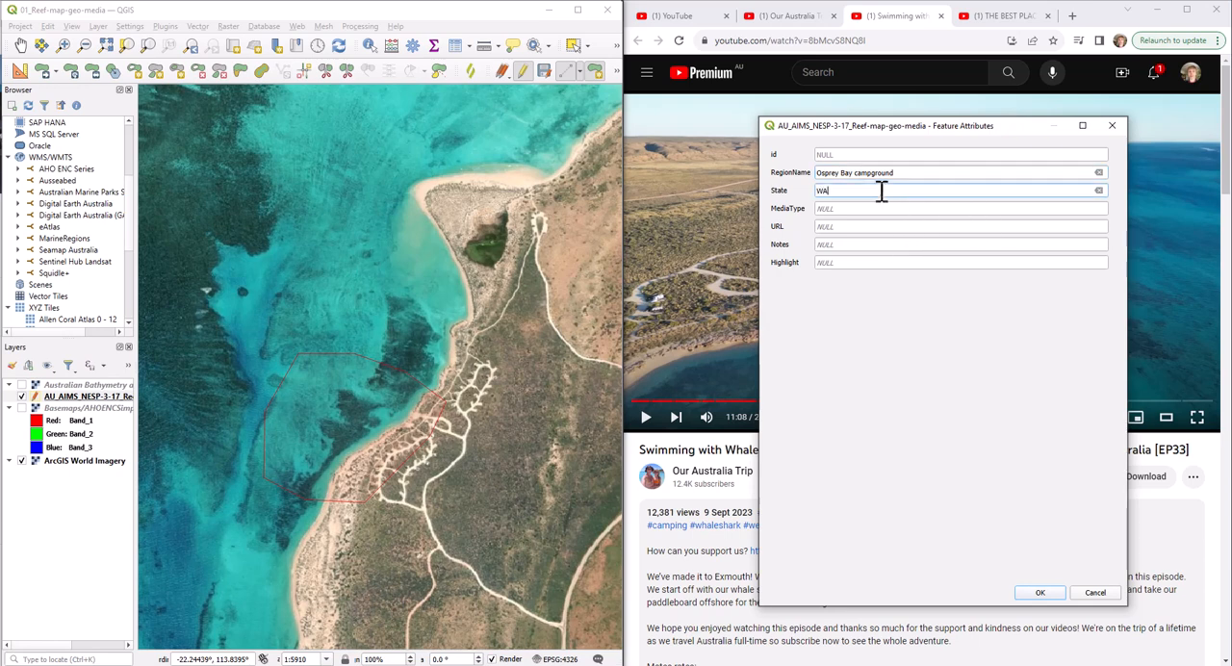
Set the polygon's MediaType to Video and paste the copied YouTube share link as its URL
{"action": "left_click", "coordinate": [858, 207]}
{"action": "type", "text": "Video"}
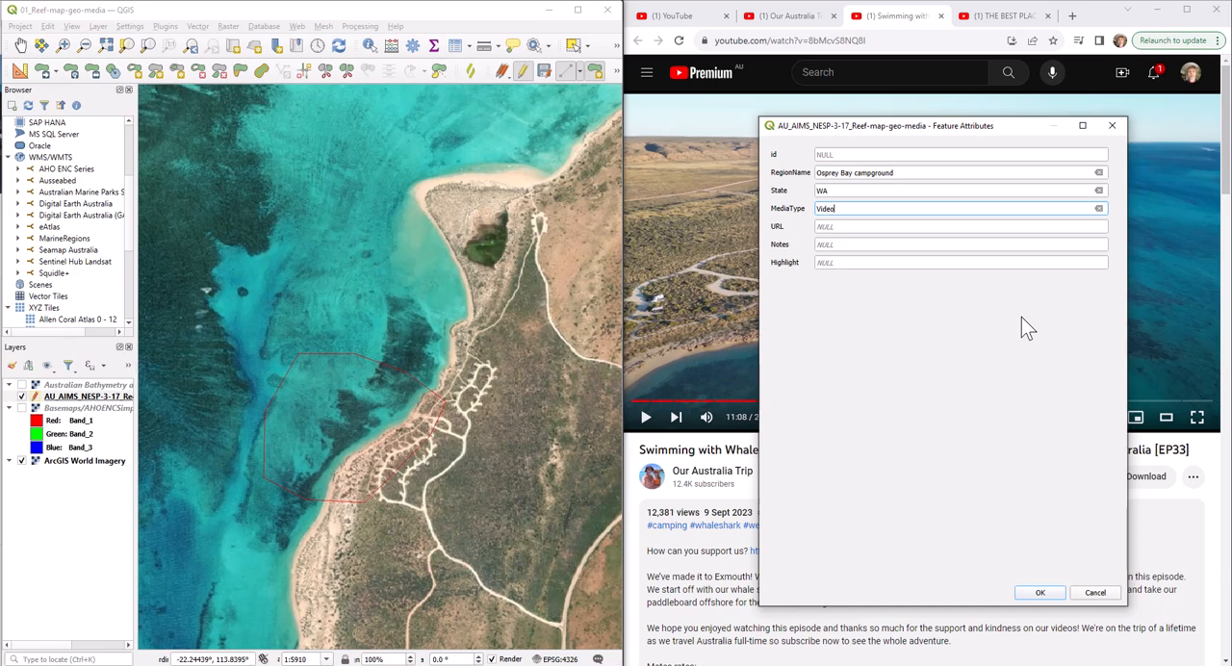
{"action": "key", "text": "Tab"}
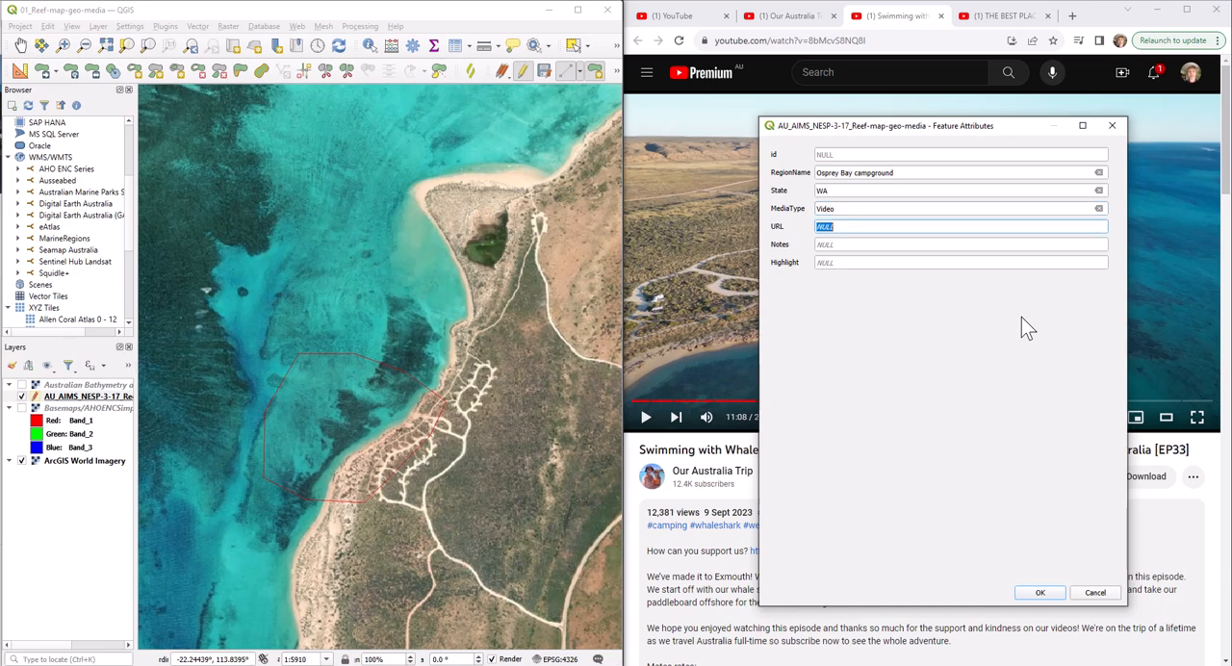
{"action": "key", "text": "ctrl+v"}
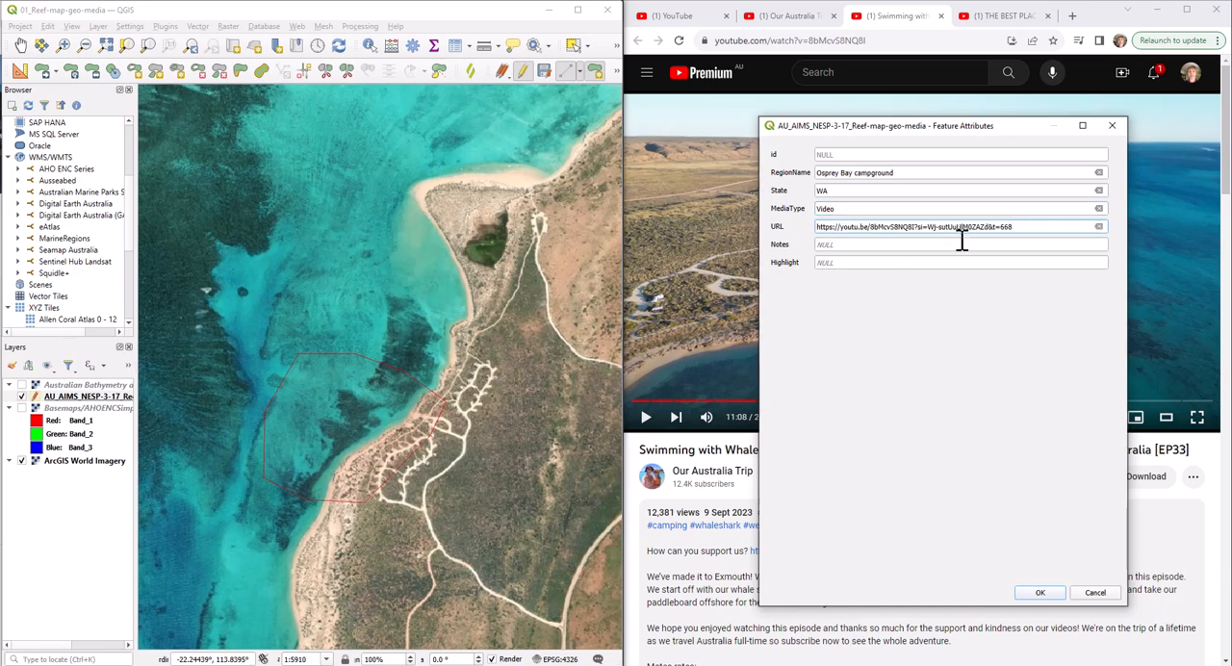
Move the Feature Attributes dialog clear of the video and enter "Drone footage of region." in Notes
{"action": "left_click", "coordinate": [833, 245]}
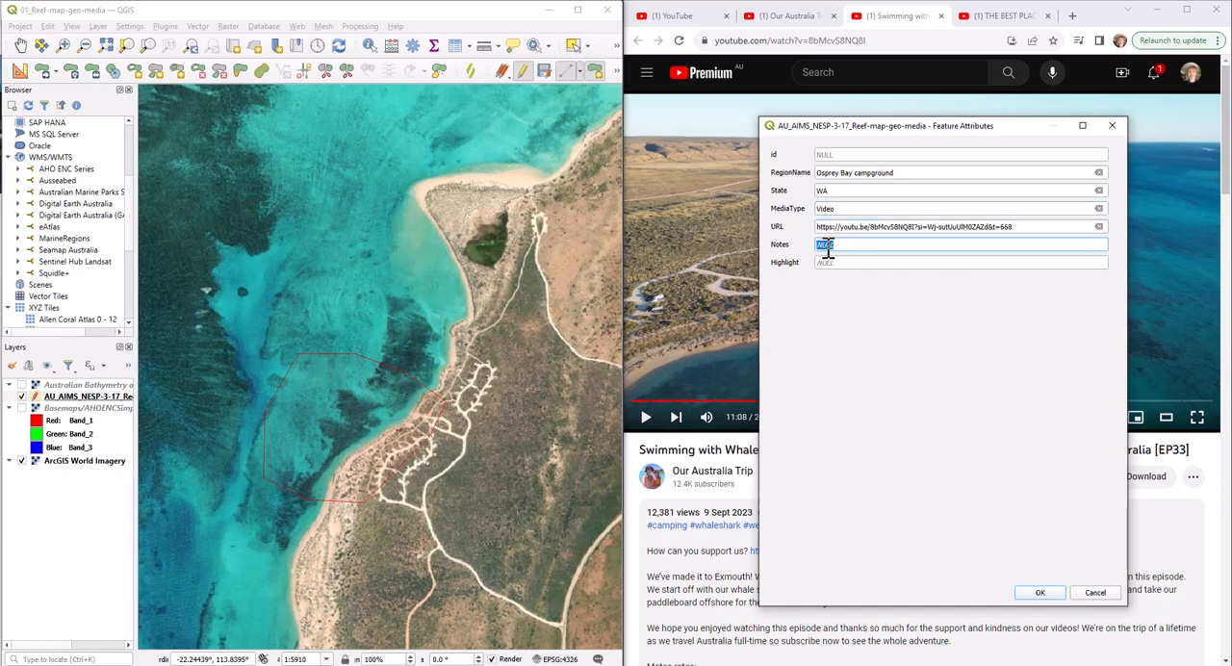
{"action": "left_click_drag", "start_coordinate": [930, 124], "coordinate": [298, 87]}
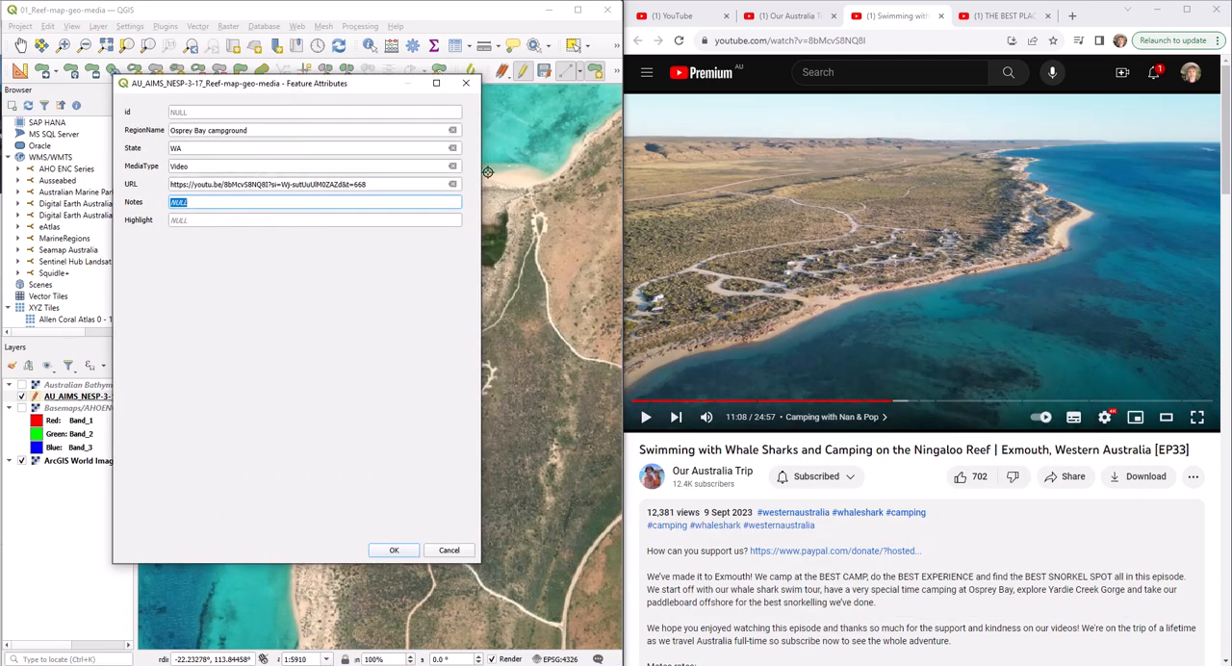
{"action": "type", "text": "Dro"}
{"action": "type", "text": "ootage"}
Jump the video to the underwater scene at 11:39 and append "Snorkelling in shallow waters (1m) showing macroalgae" to Notes
{"action": "left_click", "coordinate": [906, 402]}
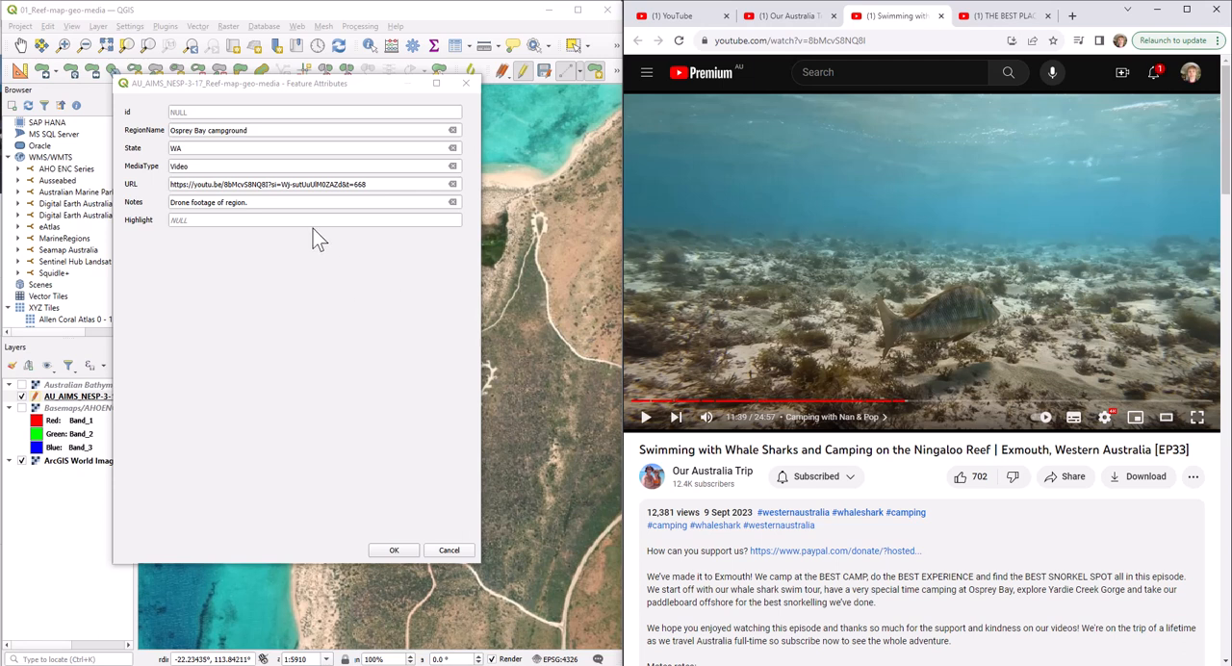
{"action": "left_click", "coordinate": [328, 202]}
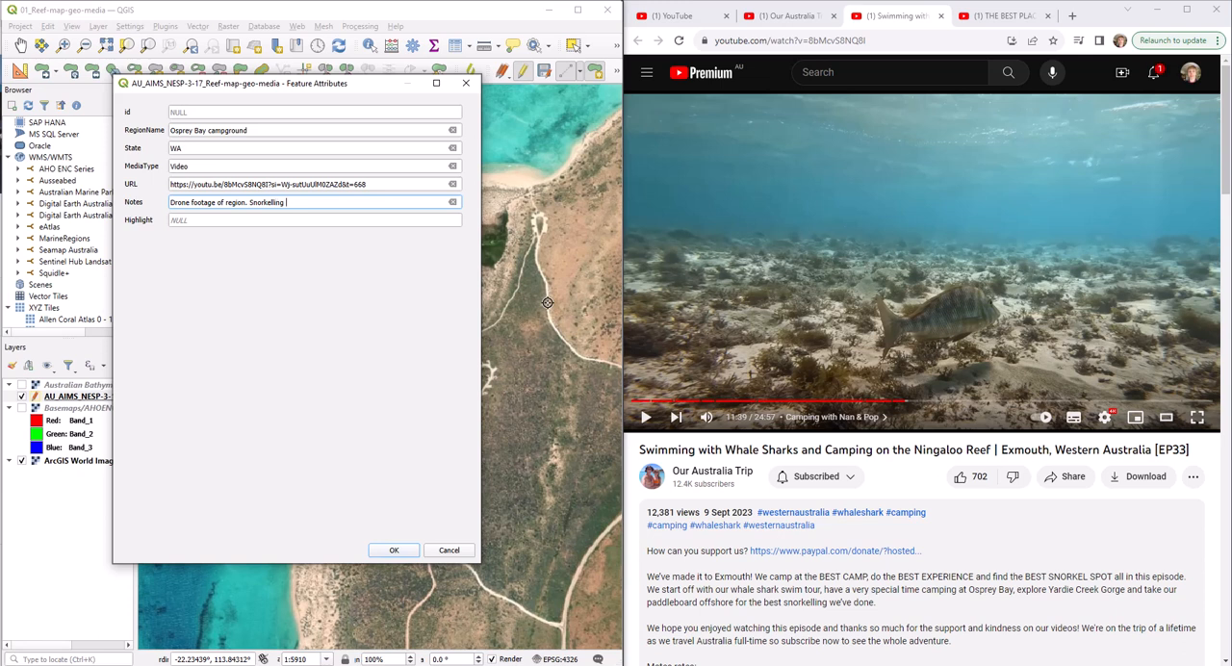
{"action": "type", "text": "n shallow waters (1m) sho"}
{"action": "type", "text": "wing macroalgae"}
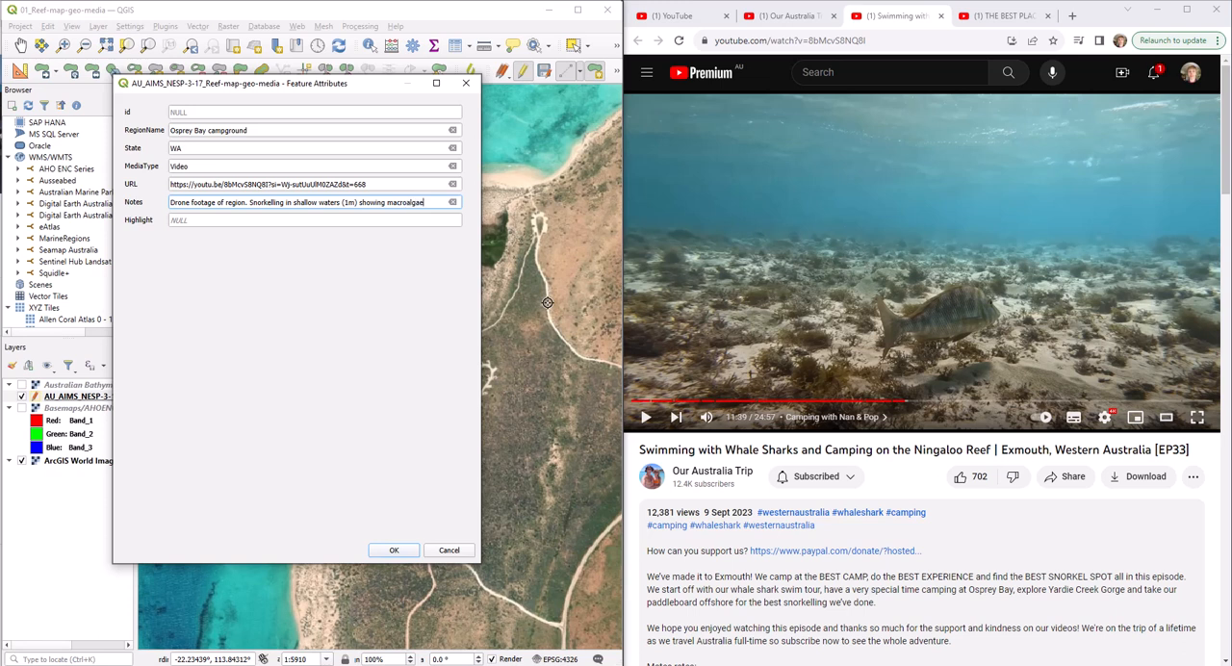
Move the attributes dialog off the map, enter macroalgae as the Highlight, and accept the new polygon's attributes
{"action": "left_click", "coordinate": [192, 220]}
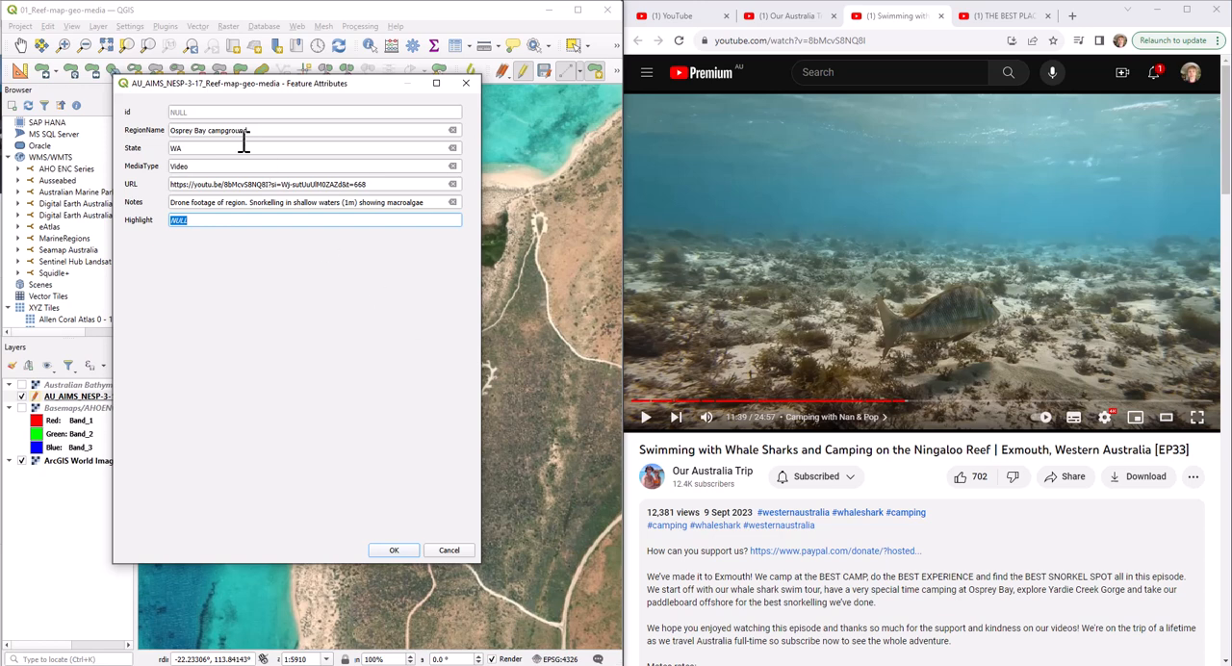
{"action": "left_click_drag", "start_coordinate": [243, 93], "coordinate": [866, 140]}
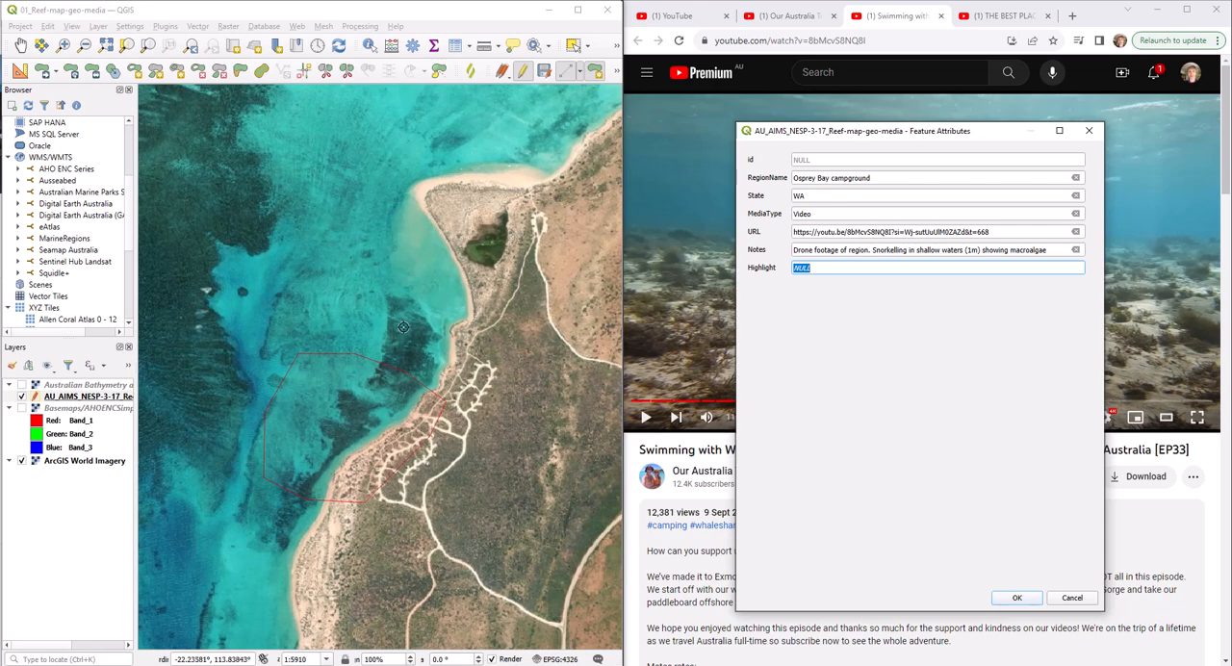
{"action": "type", "text": "Macroalg"}
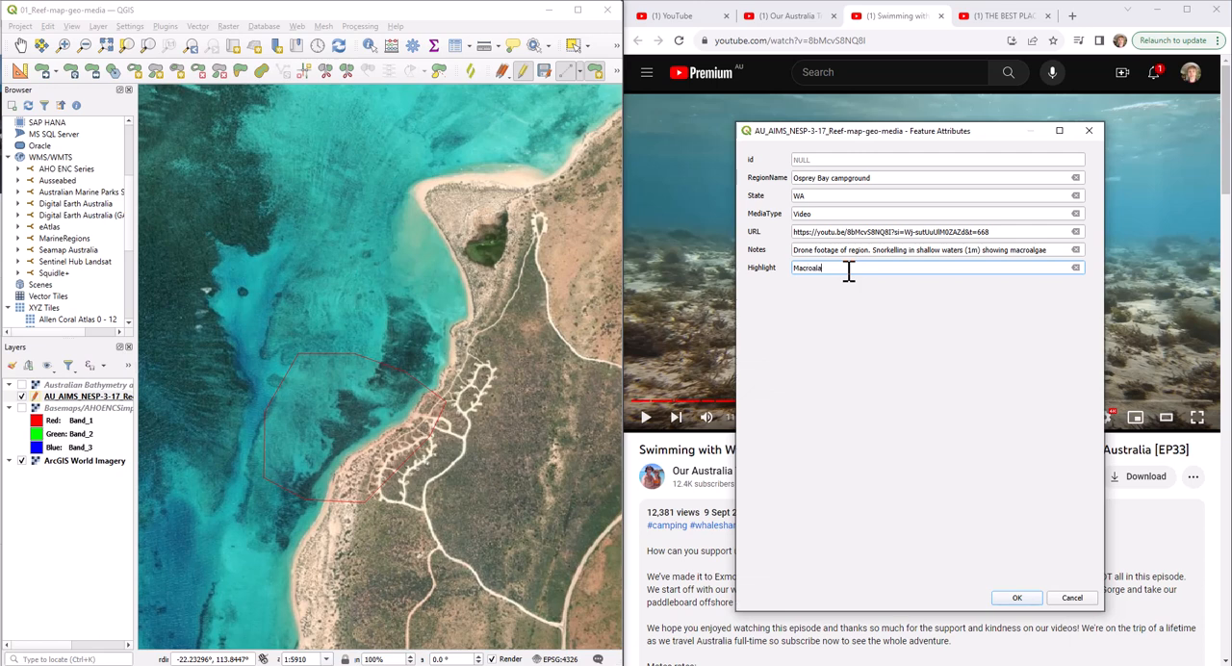
{"action": "key", "text": "BackSpace"}
{"action": "key", "text": "BackSpace"}
{"action": "left_click", "coordinate": [1020, 598]}
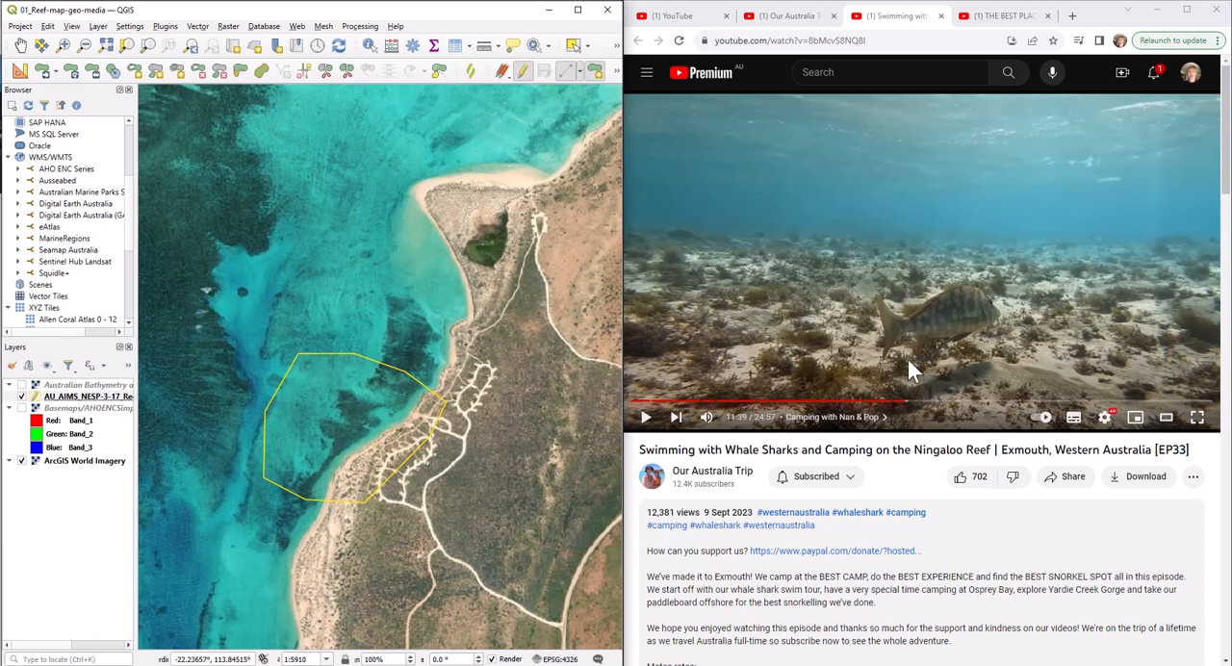
View the Osprey Bay Kayak Trail footage around 16:43 and open the Our Australia Trip channel in a new tab
{"action": "left_click_drag", "start_coordinate": [909, 399], "coordinate": [977, 405]}
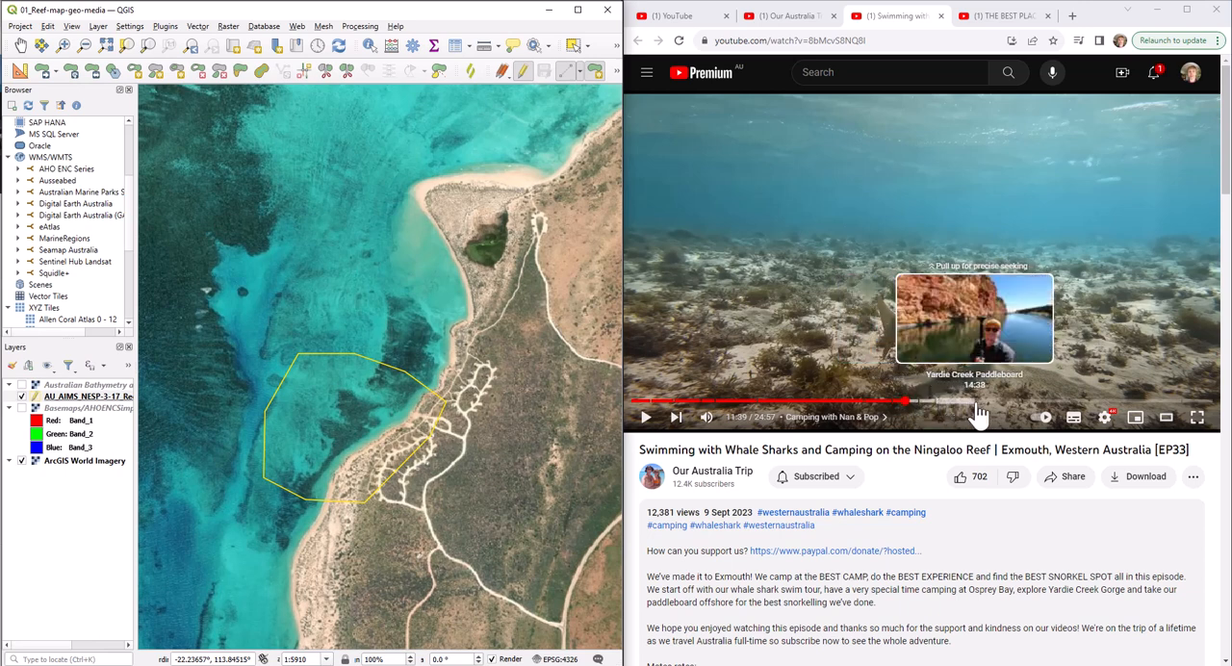
{"action": "left_click", "coordinate": [1027, 402]}
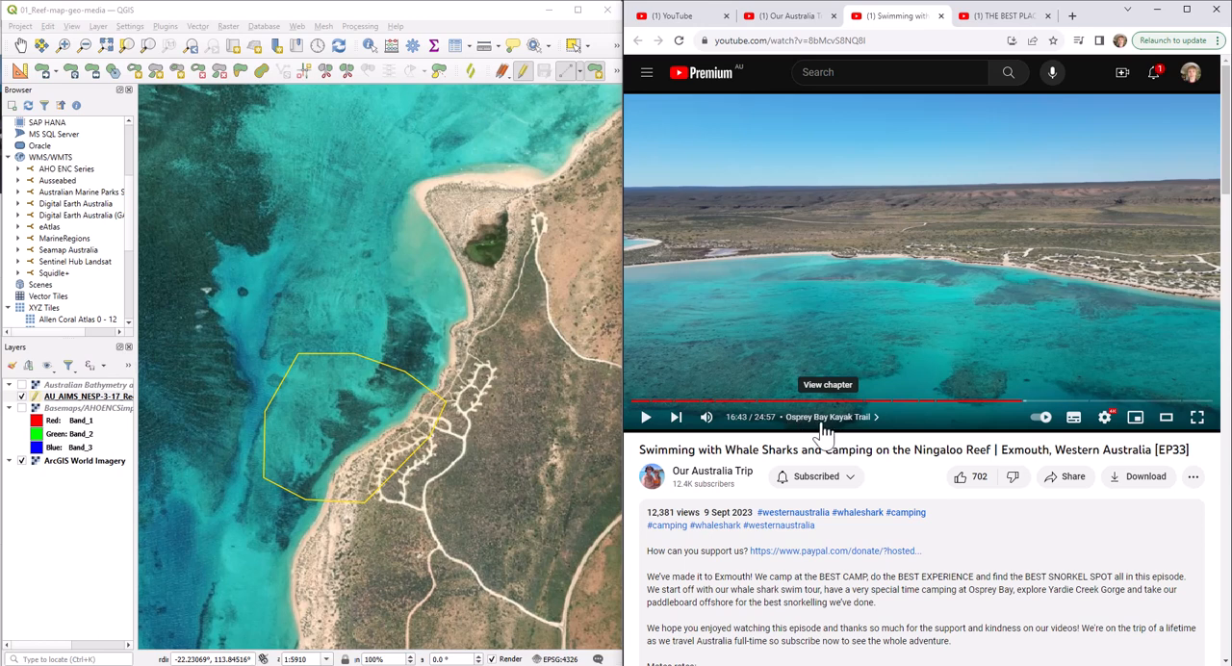
{"action": "right_click", "coordinate": [717, 482]}
{"action": "left_click", "coordinate": [761, 454]}
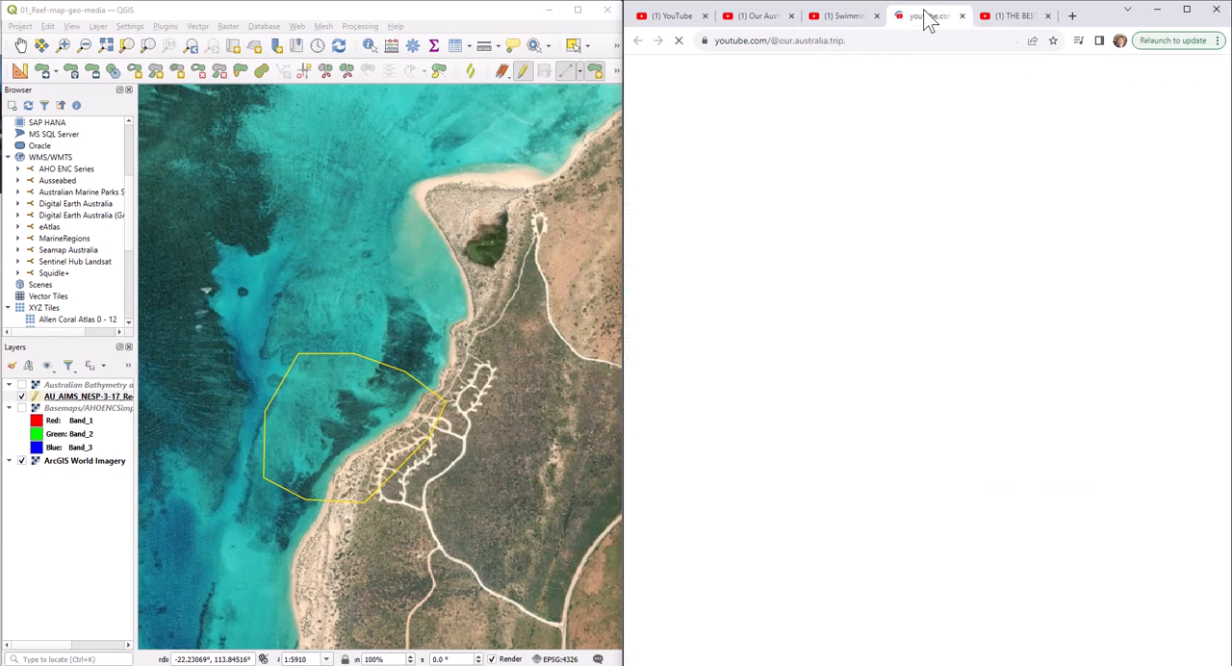
{"action": "left_click", "coordinate": [926, 16]}
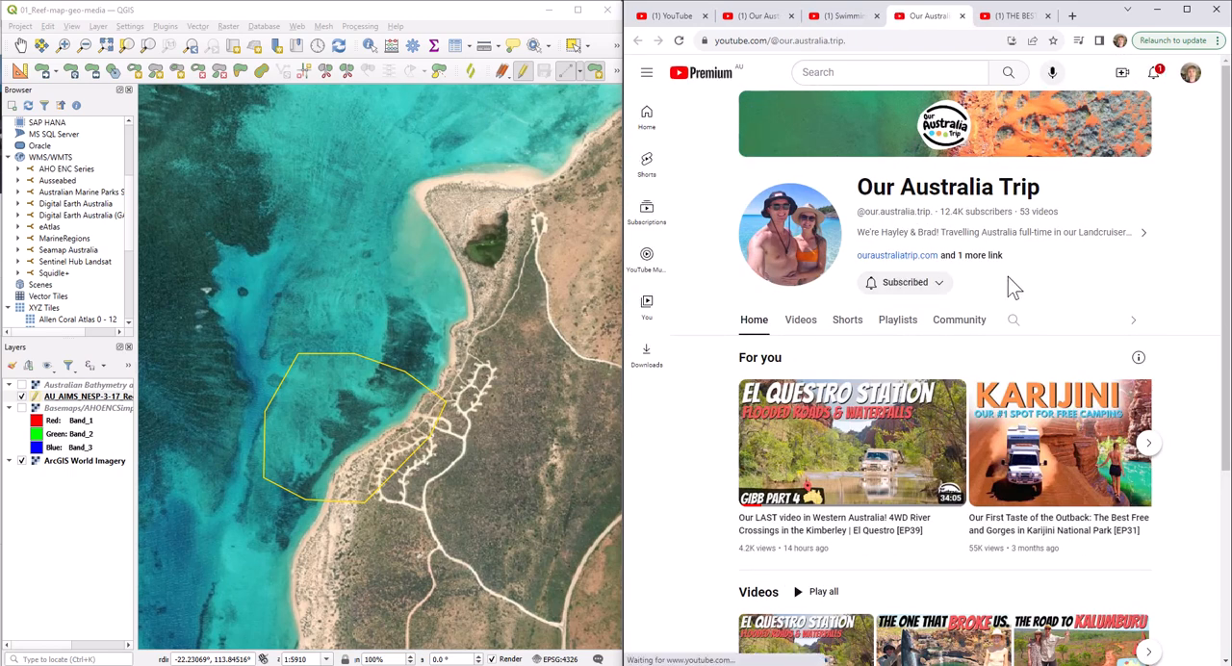
Browse the channel's videos for reef footage, open the Gibb River Road Part 1 [EP36] video, and pause it
{"action": "scroll", "coordinate": [1047, 252], "scroll_direction": "down", "scroll_amount": 3}
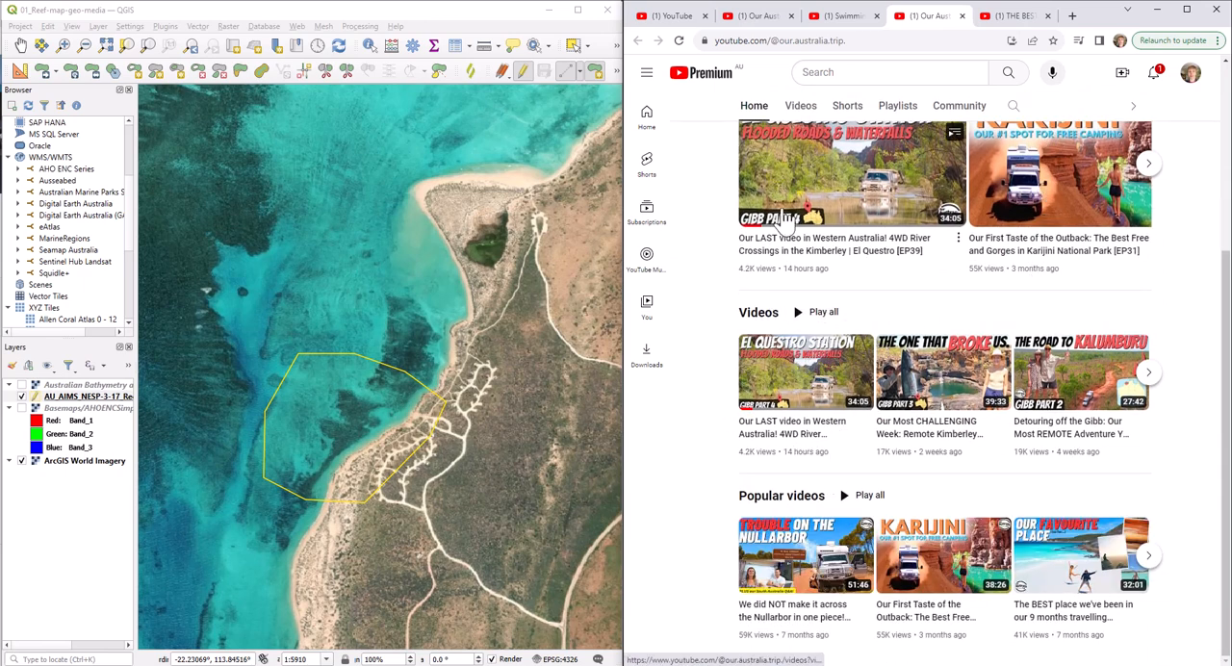
{"action": "left_click", "coordinate": [809, 112]}
{"action": "scroll", "coordinate": [992, 273], "scroll_direction": "down", "scroll_amount": 3}
{"action": "scroll", "coordinate": [1049, 337], "scroll_direction": "down", "scroll_amount": 2}
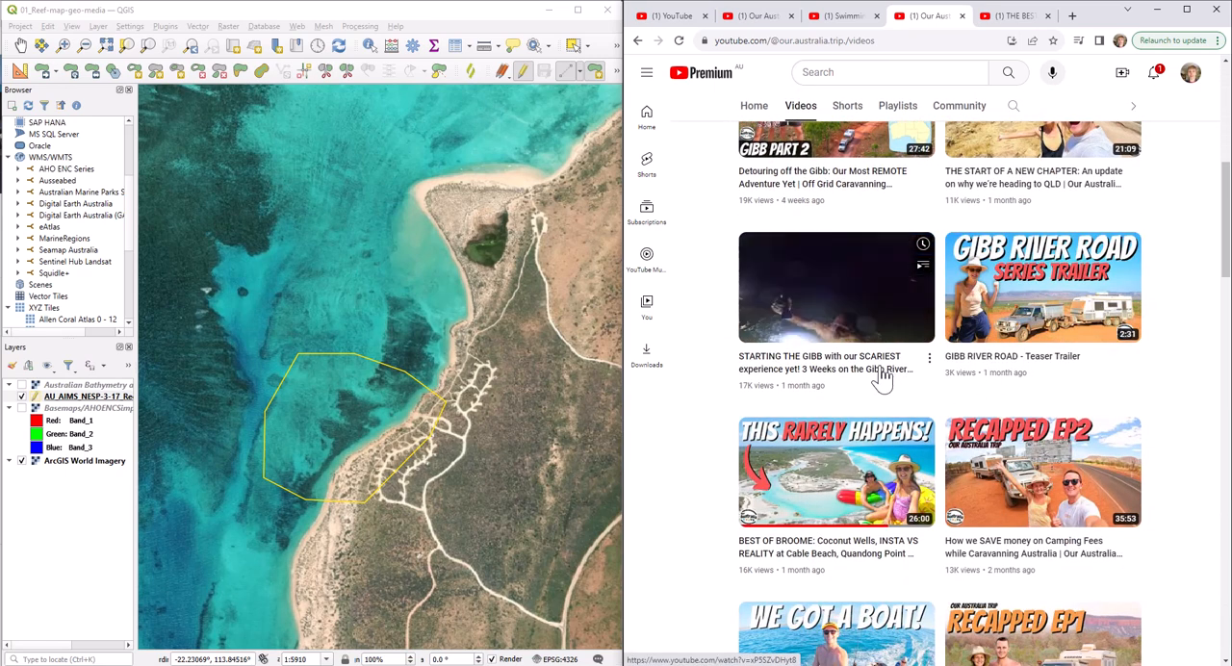
{"action": "scroll", "coordinate": [885, 380], "scroll_direction": "down", "scroll_amount": 1}
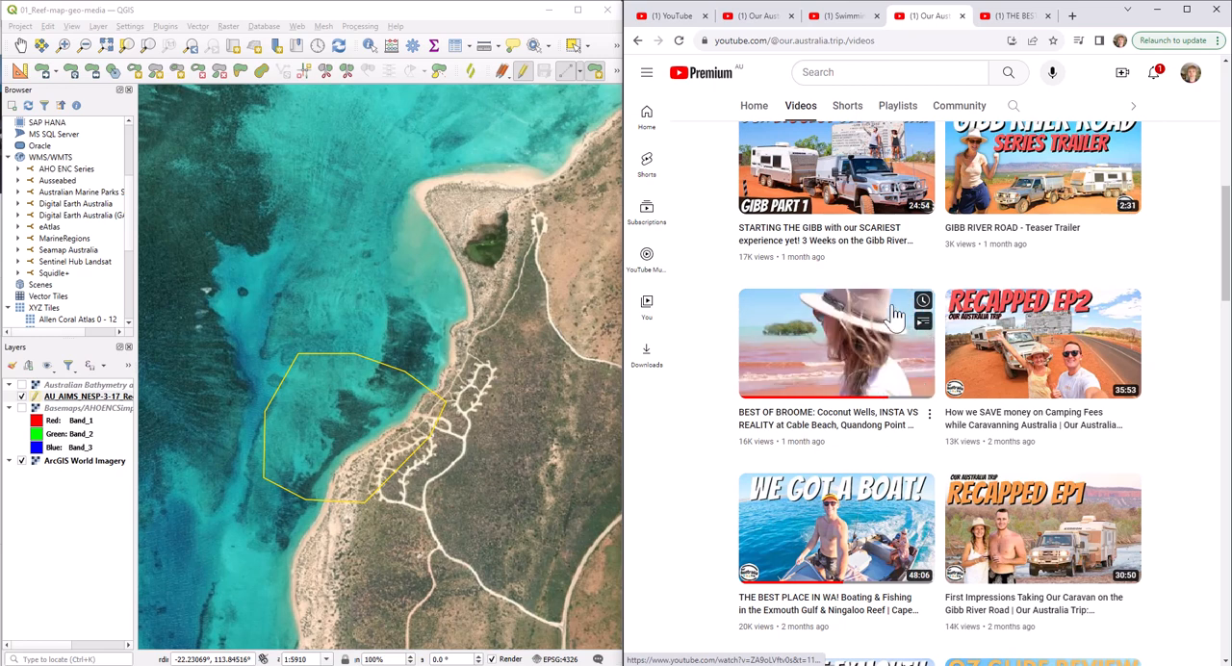
{"action": "scroll", "coordinate": [1033, 275], "scroll_direction": "up", "scroll_amount": 1}
{"action": "scroll", "coordinate": [1033, 275], "scroll_direction": "up", "scroll_amount": 2}
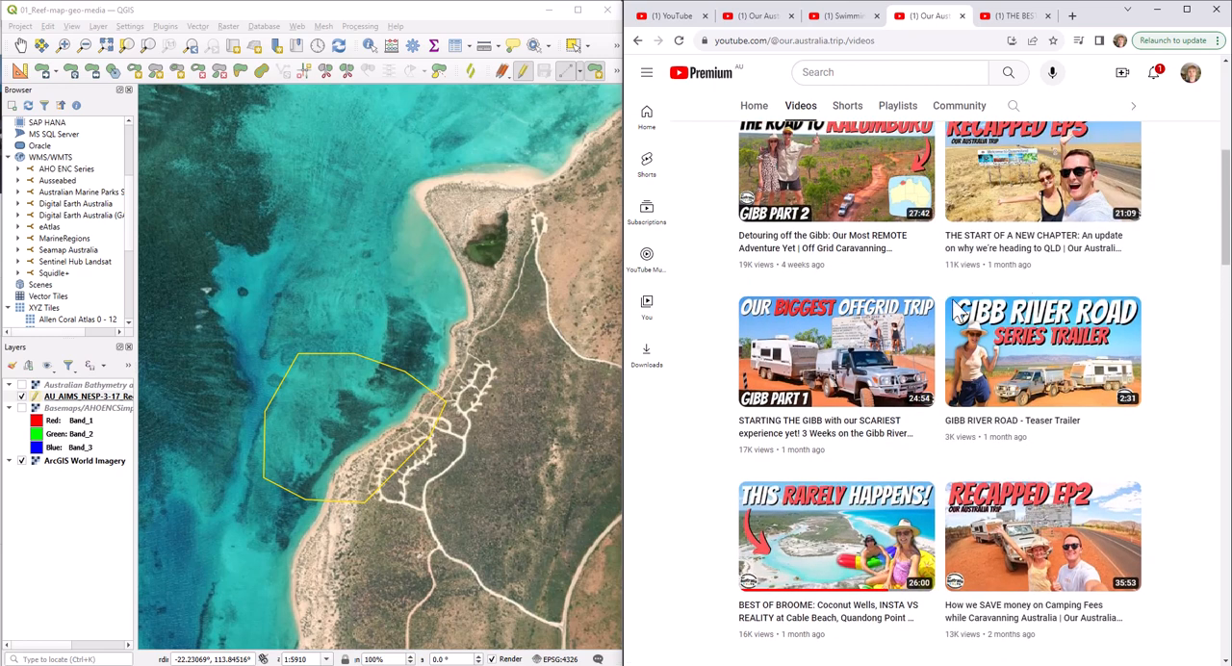
{"action": "left_click", "coordinate": [854, 426]}
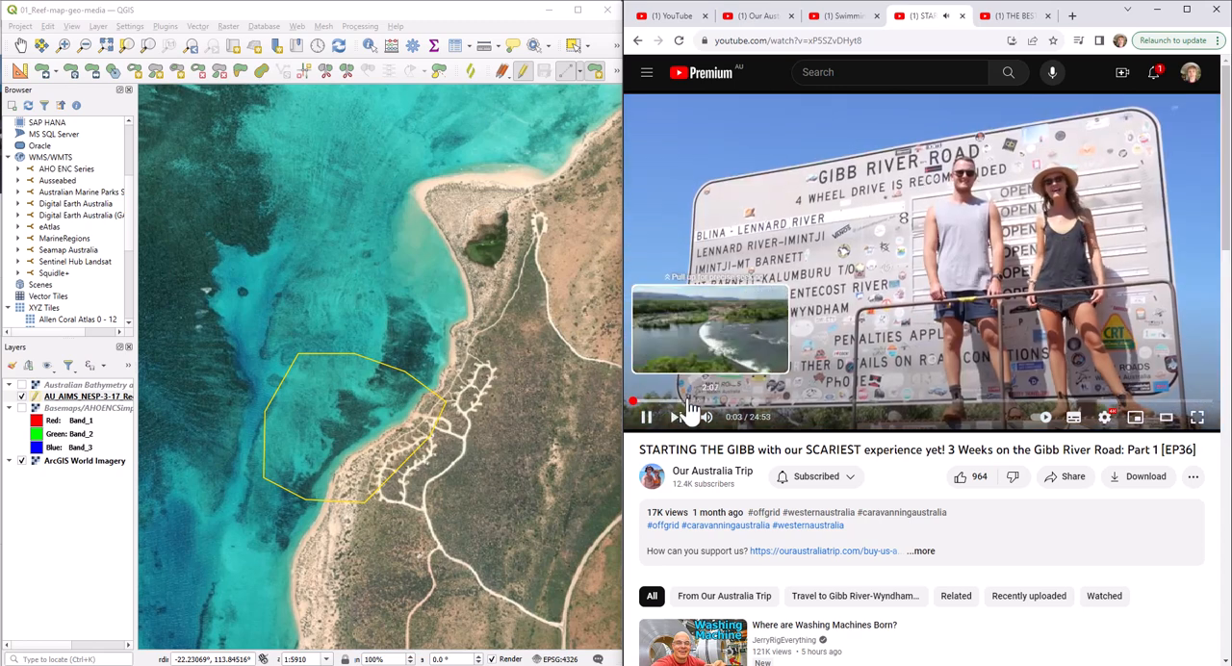
{"action": "left_click", "coordinate": [647, 415]}
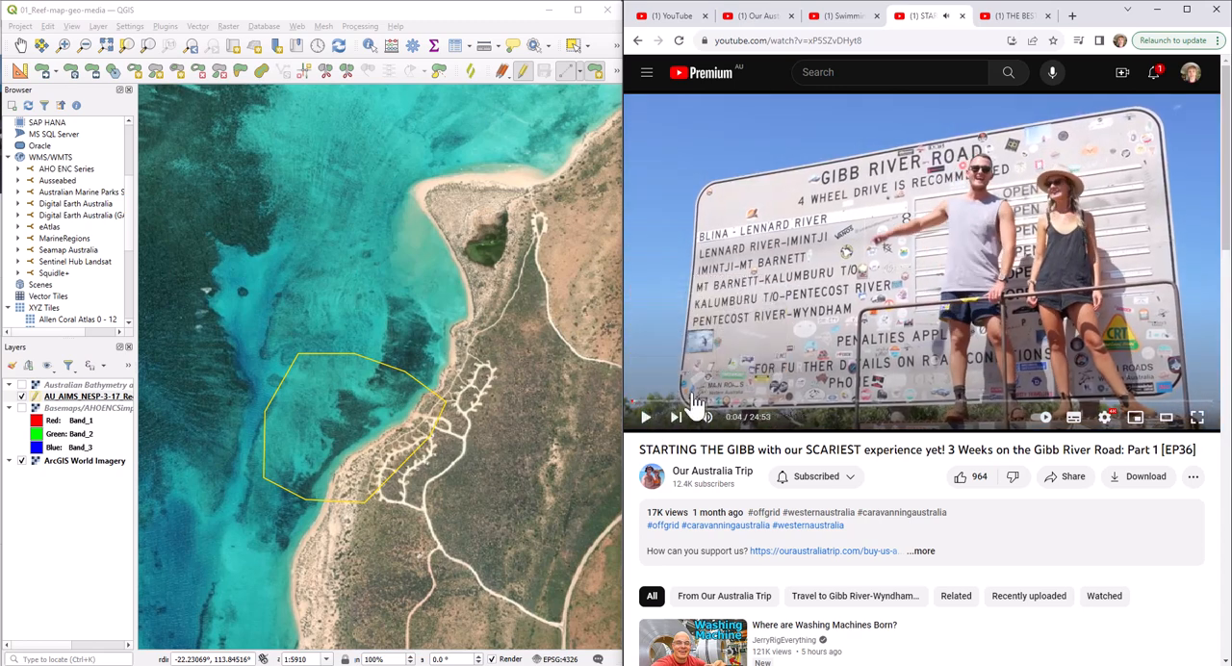